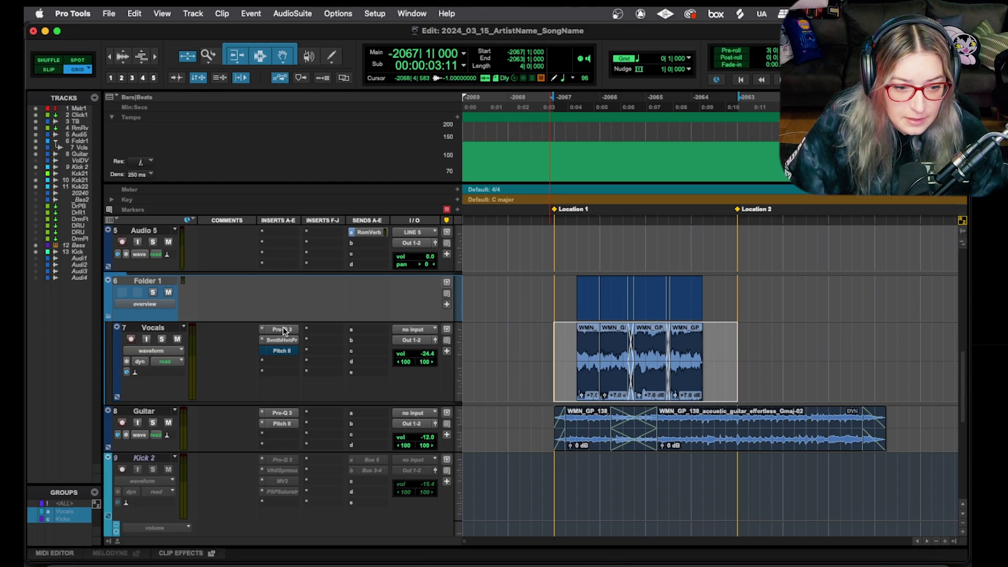
- Hide and restore the Edit window's Inserts F-J column, then switch to the Mix window
scroll(279, 431, down, 10)
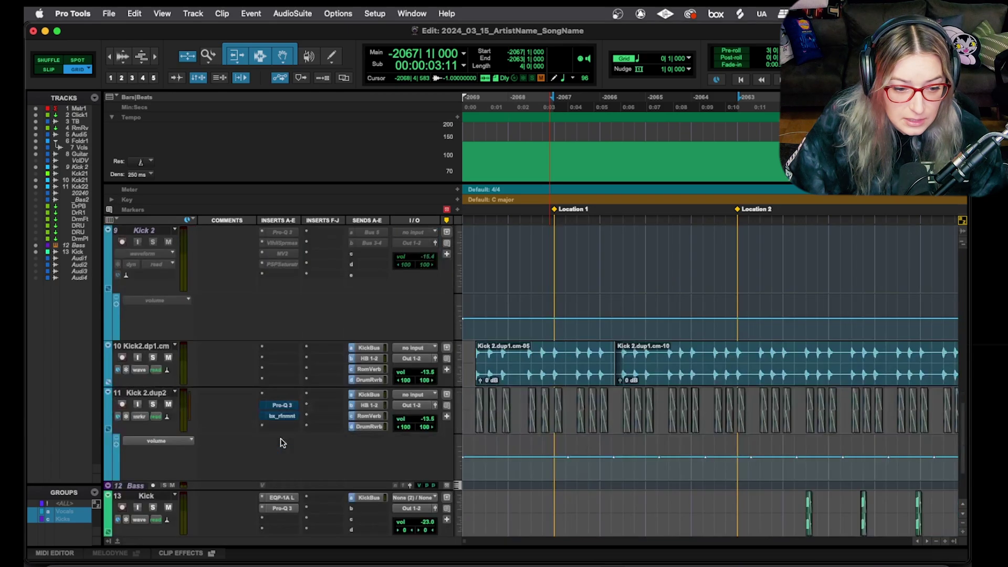
scroll(280, 439, down, 3)
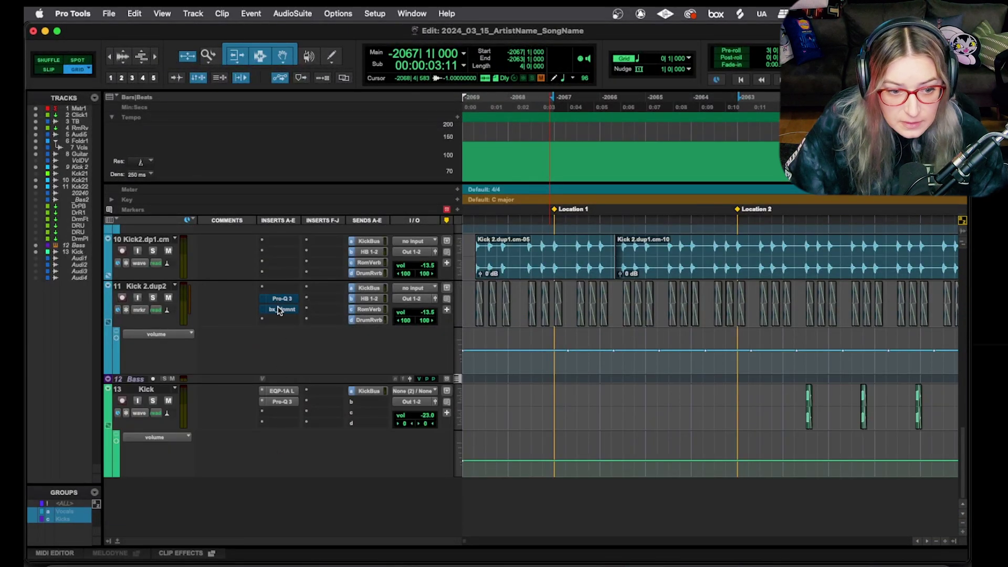
scroll(284, 306, up, 8)
scroll(284, 305, up, 15)
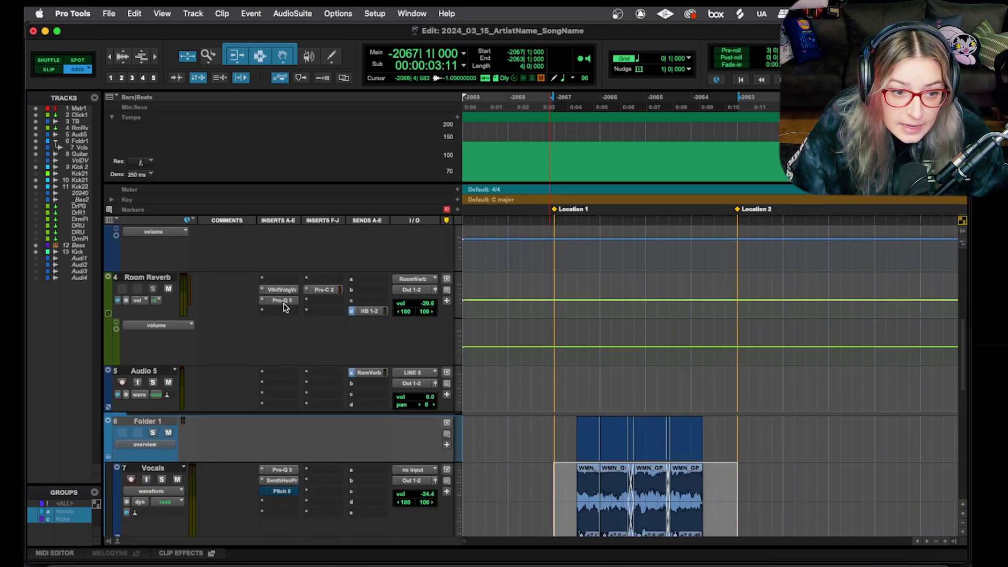
scroll(284, 307, up, 10)
scroll(284, 308, down, 7)
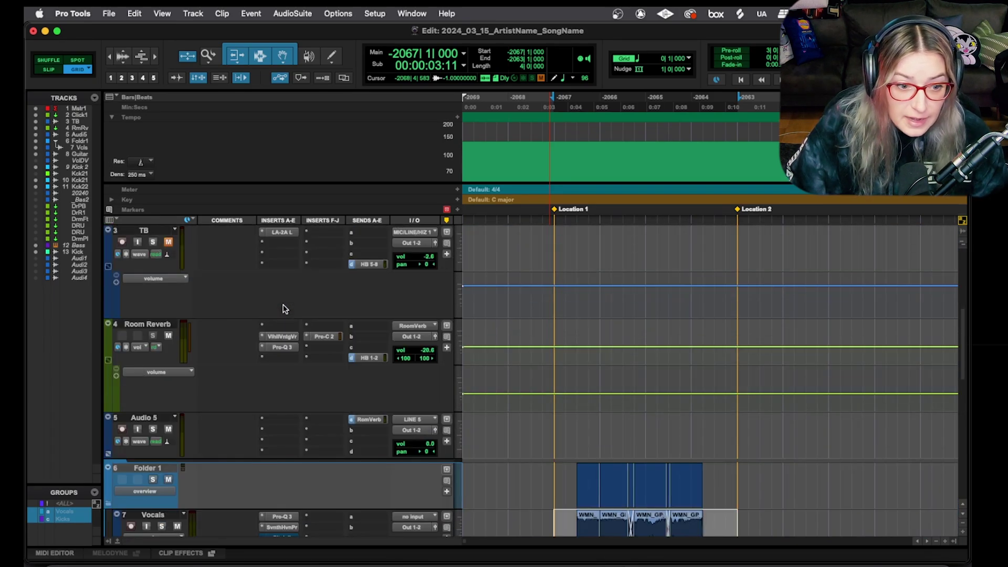
scroll(284, 308, down, 4)
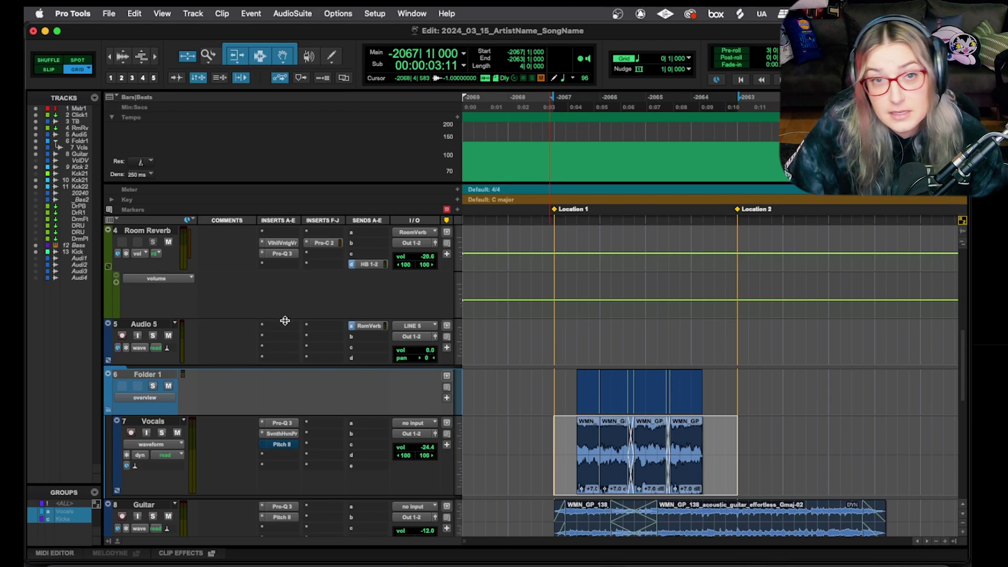
scroll(284, 331, down, 2)
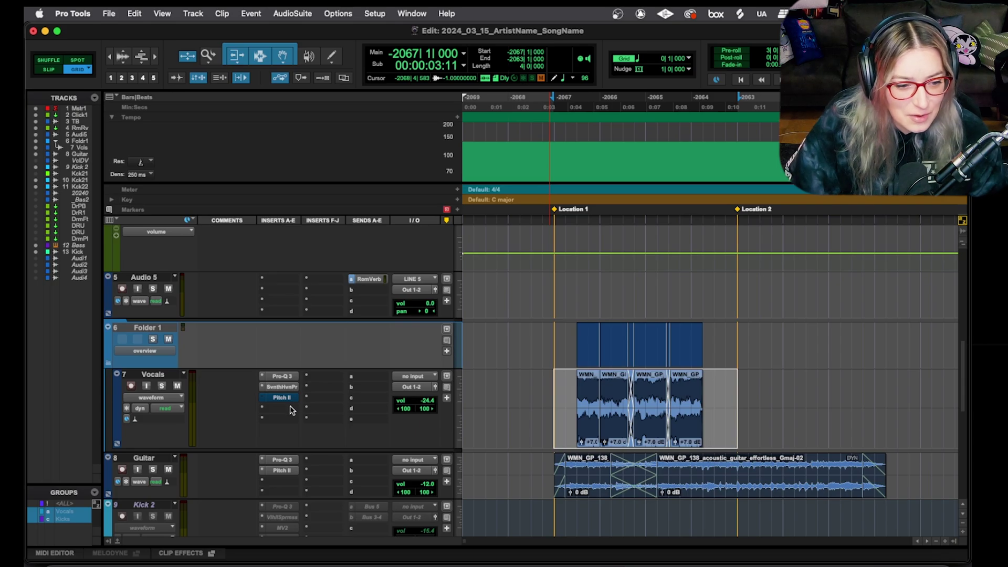
scroll(291, 410, down, 4)
scroll(269, 385, down, 6)
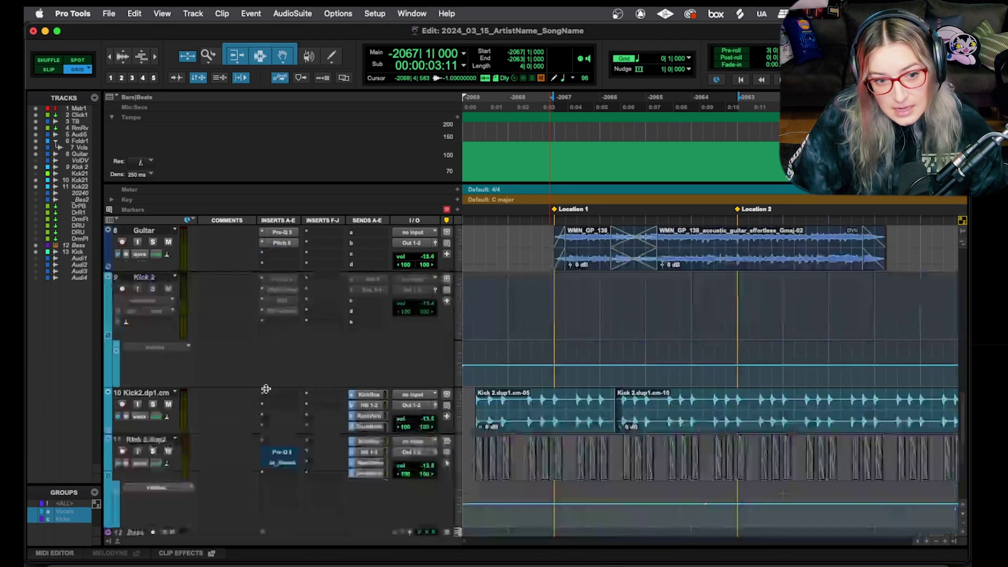
scroll(268, 386, up, 12)
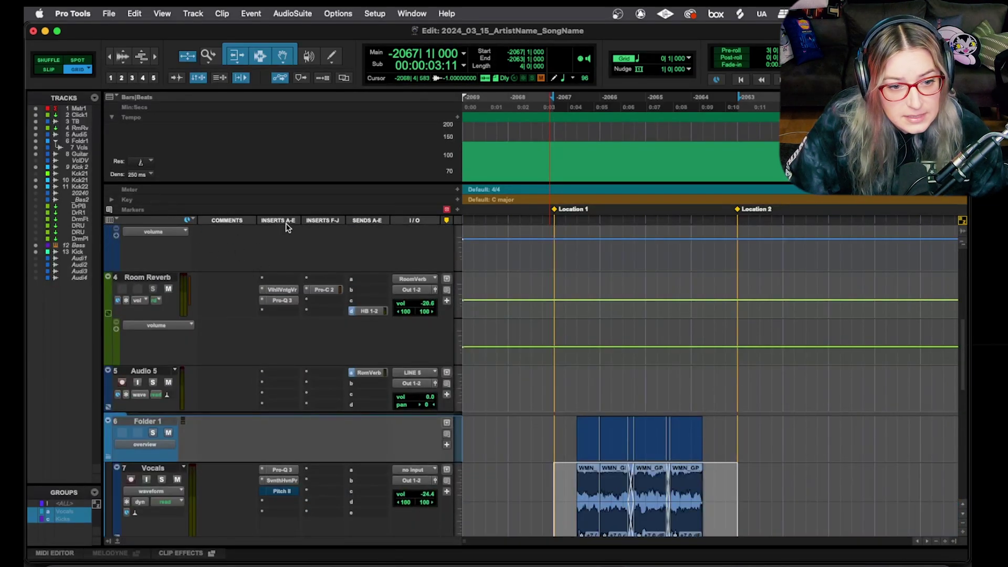
click(113, 221)
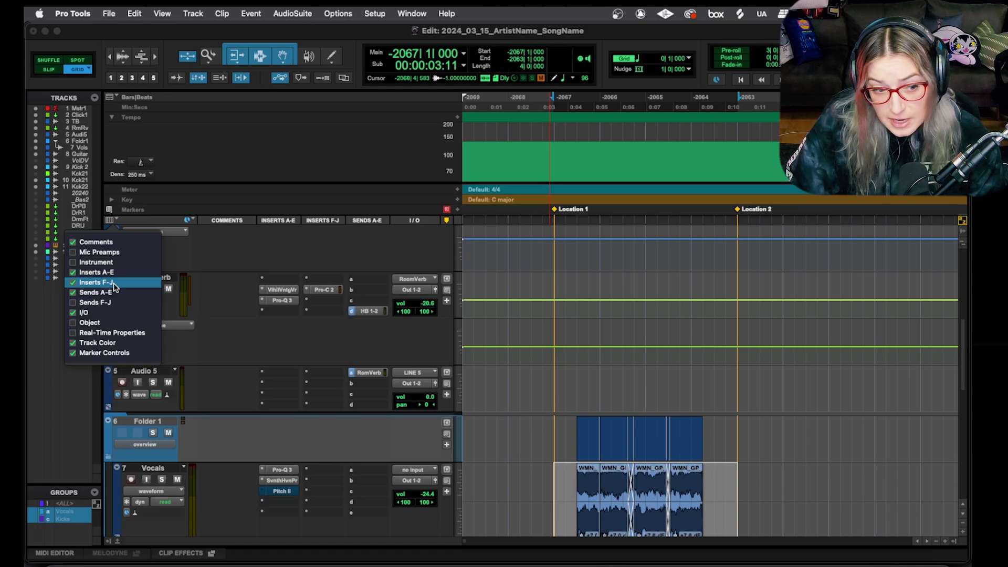
click(114, 286)
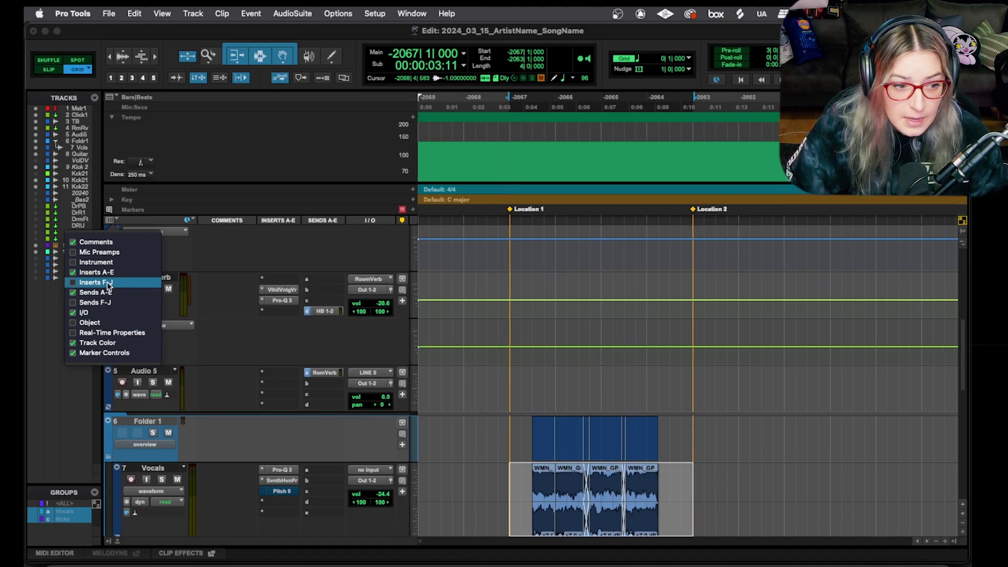
click(113, 283)
click(253, 319)
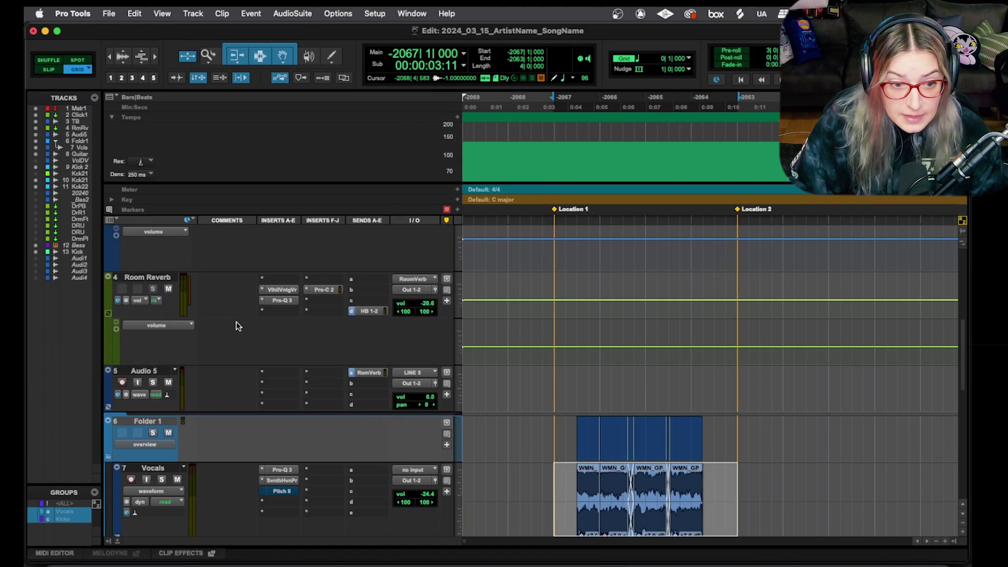
key(super+equal)
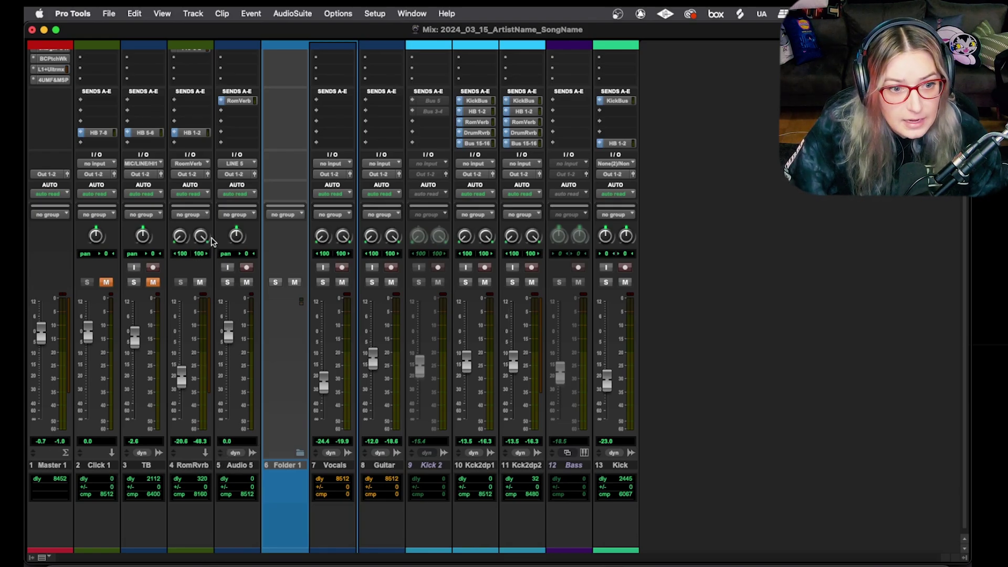
- Show the insert slots on the Mix window channel strips
key(super+alt+1)
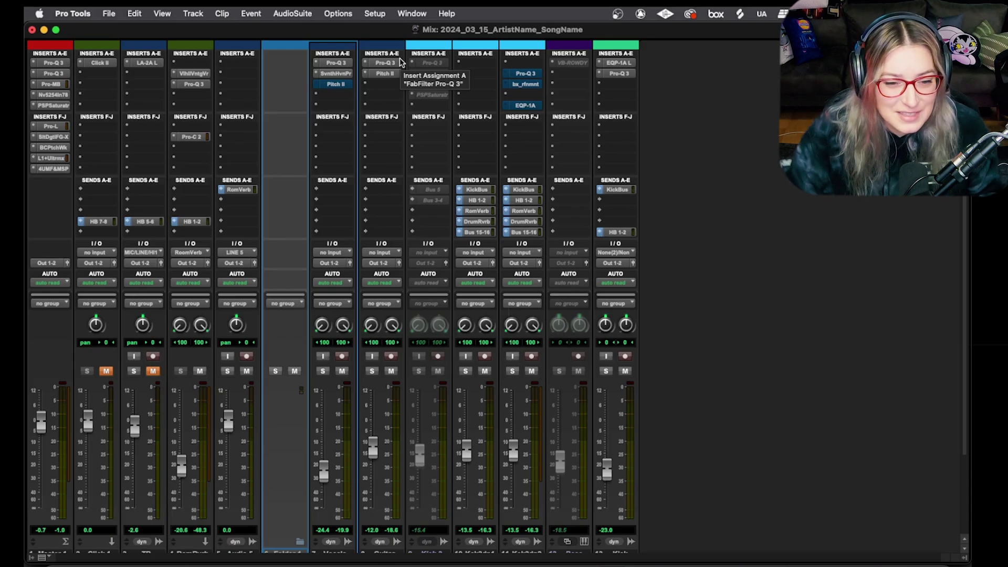
scroll(342, 175, down, 5)
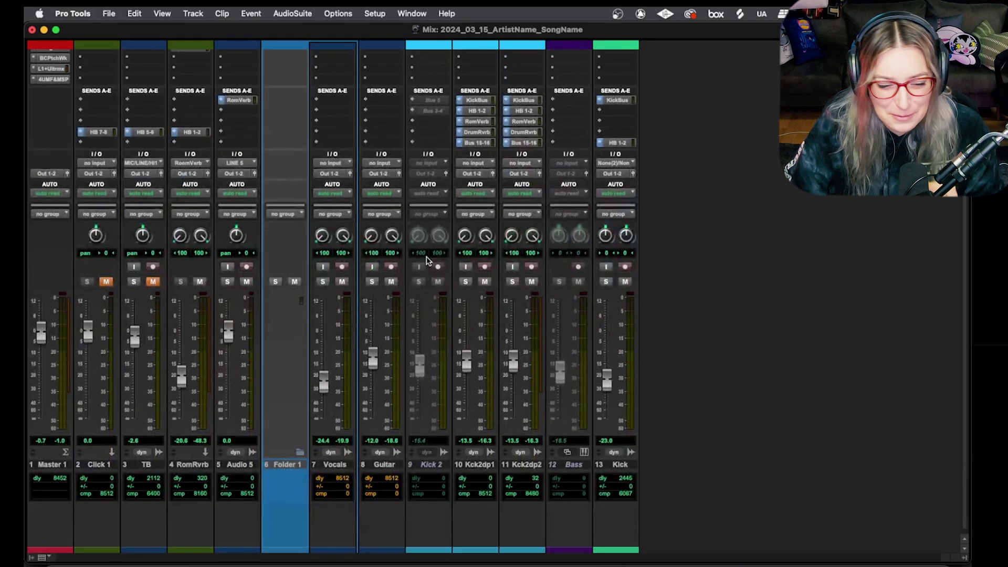
scroll(342, 175, up, 5)
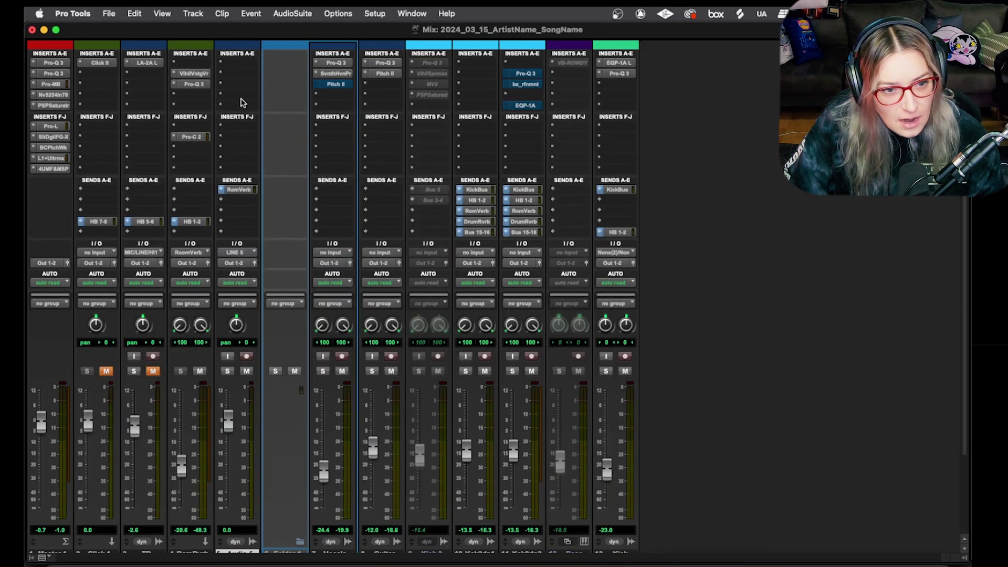
- Hide and restore the mixer's Inserts F-J section, then return to the Edit window
click(42, 559)
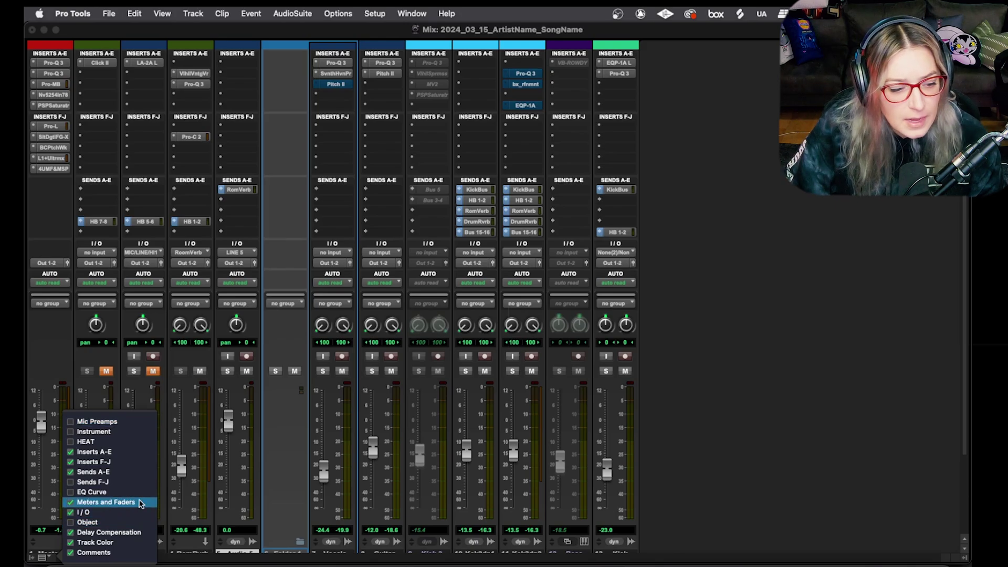
click(126, 463)
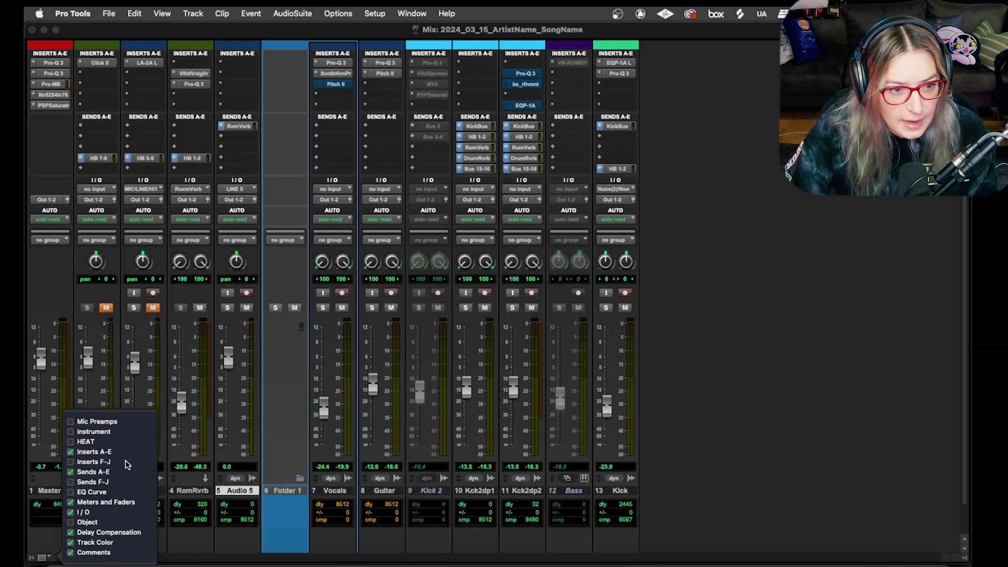
click(127, 462)
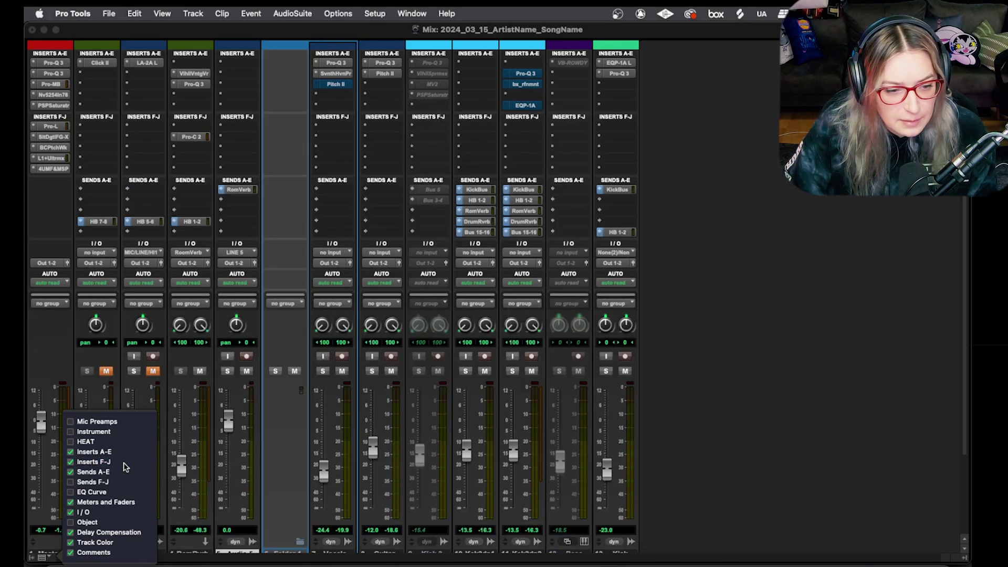
key(super+equal)
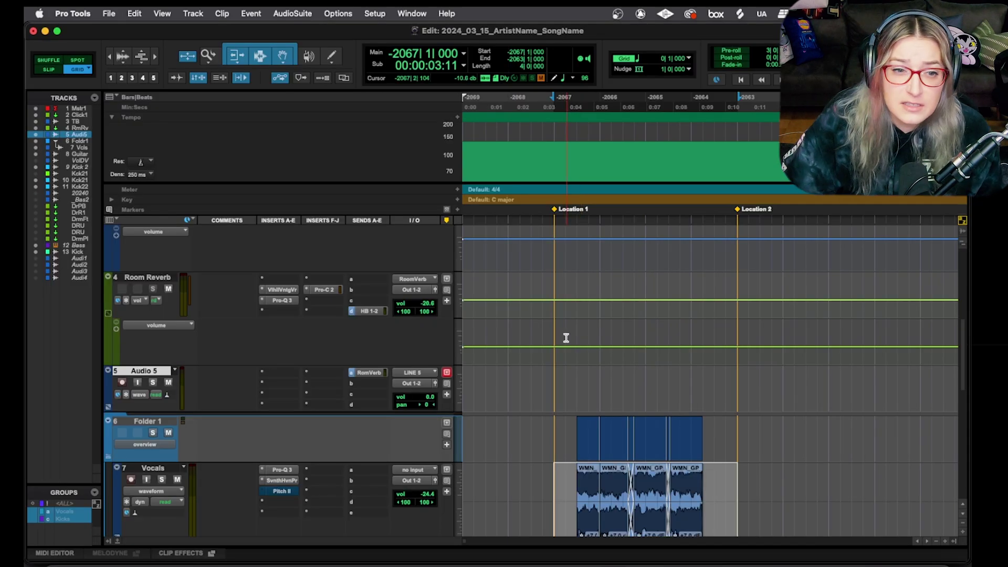
click(293, 14)
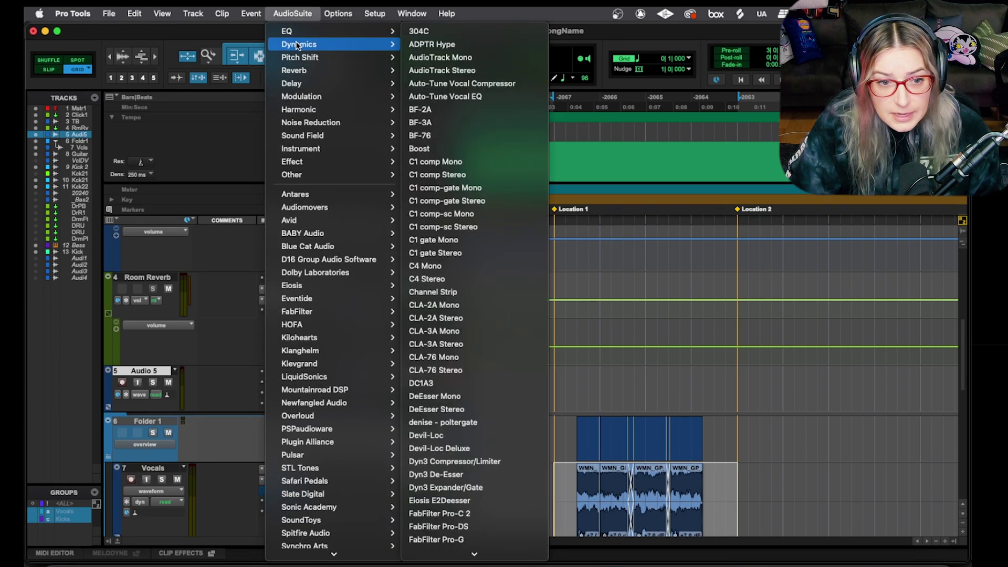
mouse_move(309, 95)
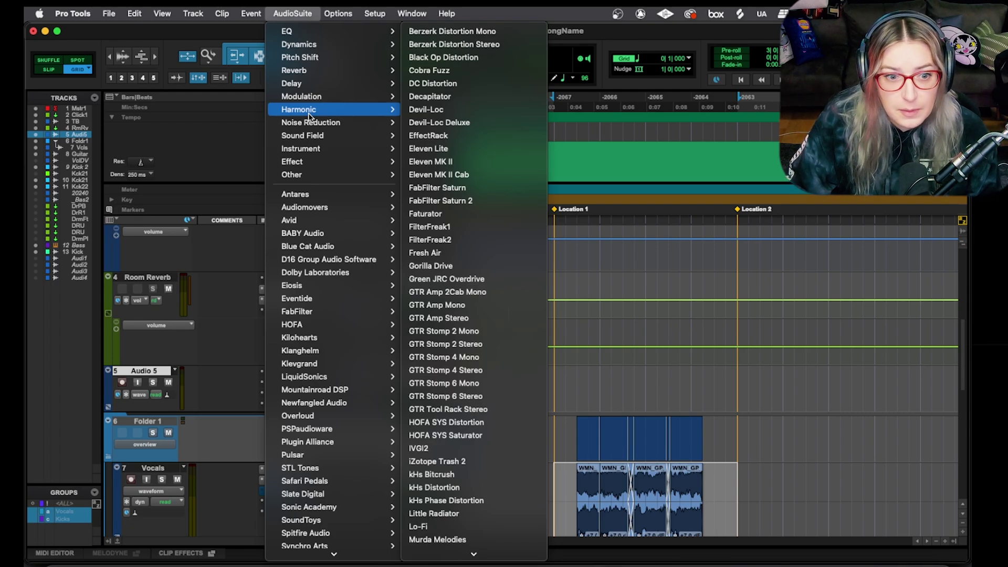
mouse_move(326, 175)
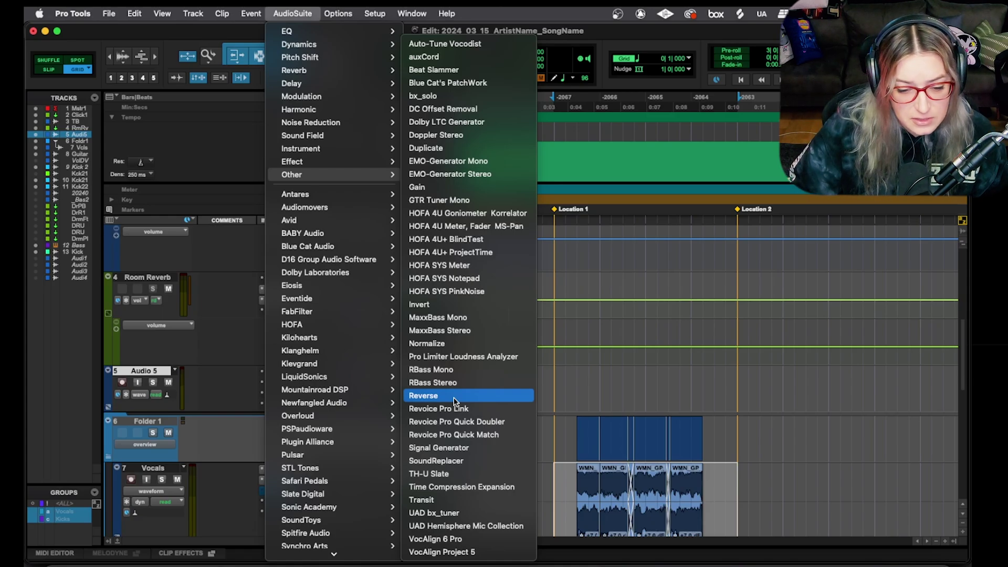
click(598, 377)
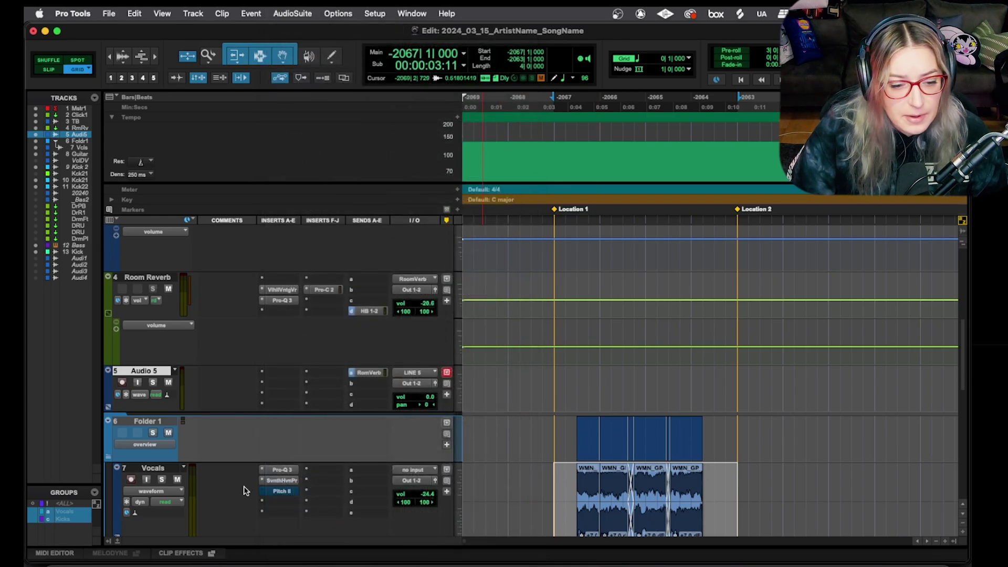
- Open and close the AudioSuite plug-in list twice to look through the available processors
click(304, 12)
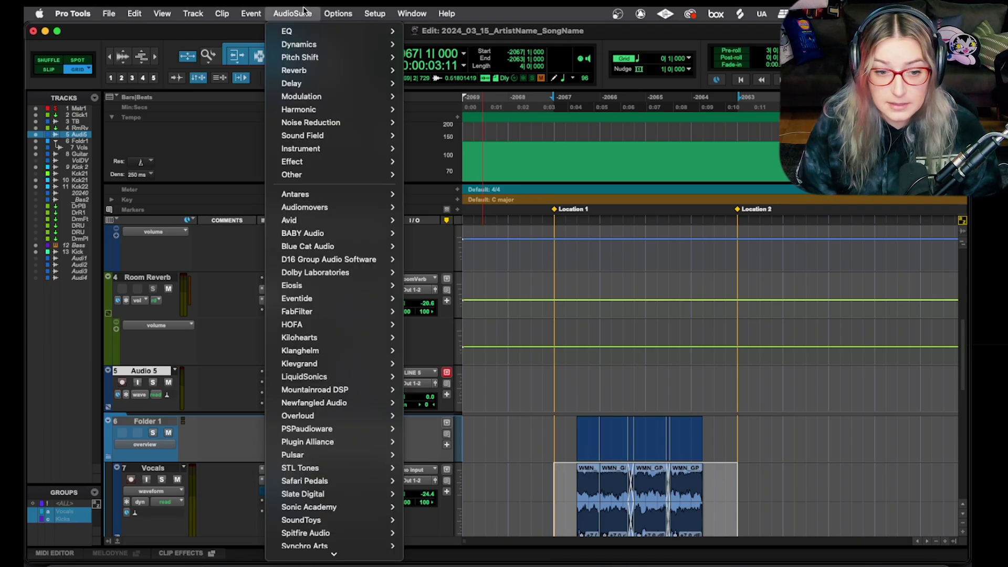
click(304, 10)
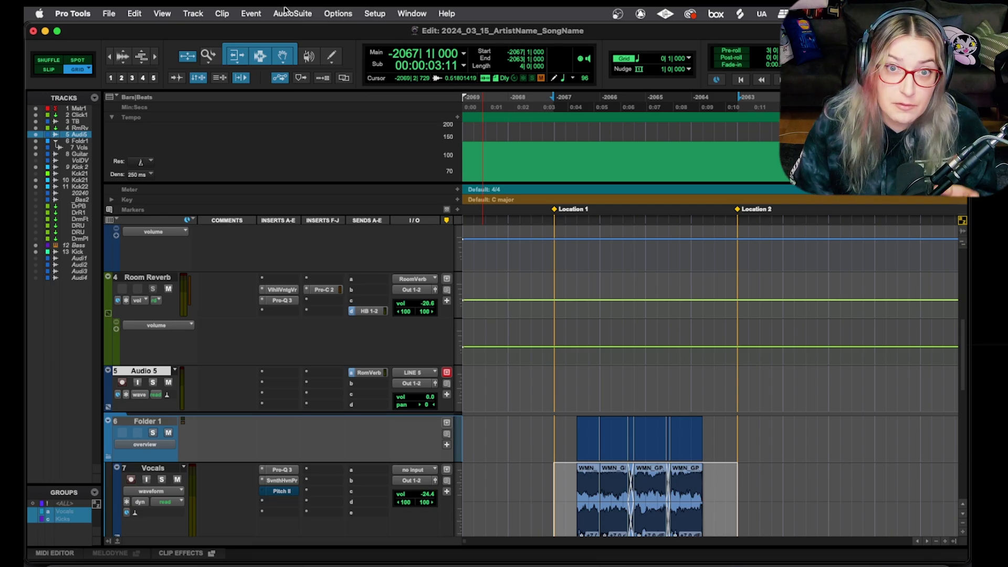
click(302, 14)
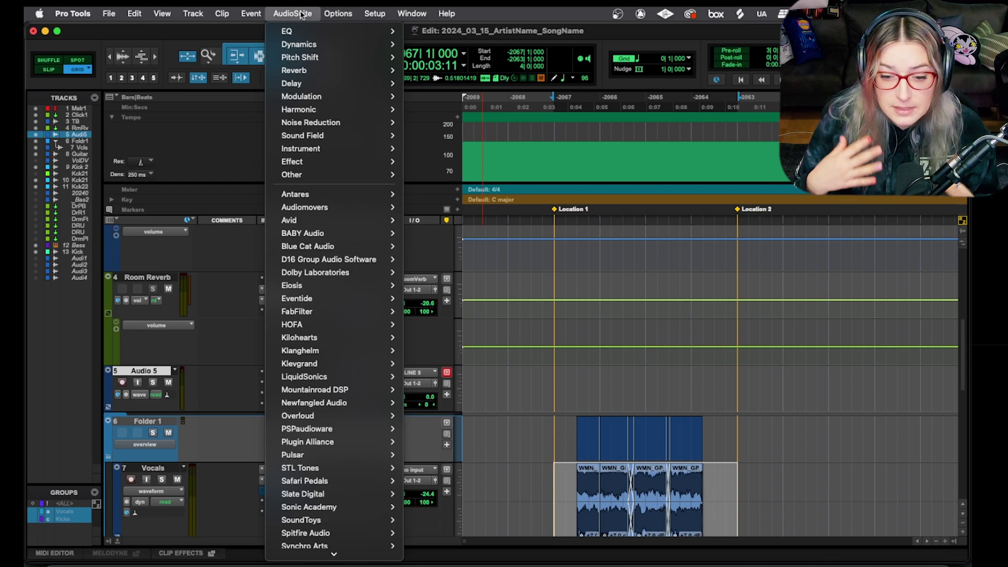
click(636, 364)
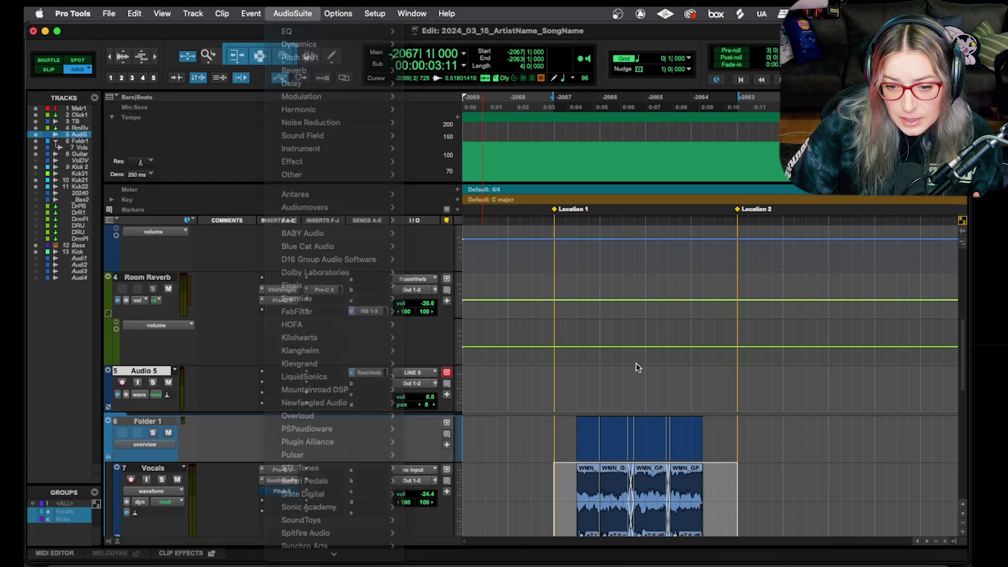
scroll(636, 396, down, 3)
- Select a Vocals clip, then the second guitar clip WMN_GP_138_acoustic_guitar_effortless_Gmaj-02
click(620, 430)
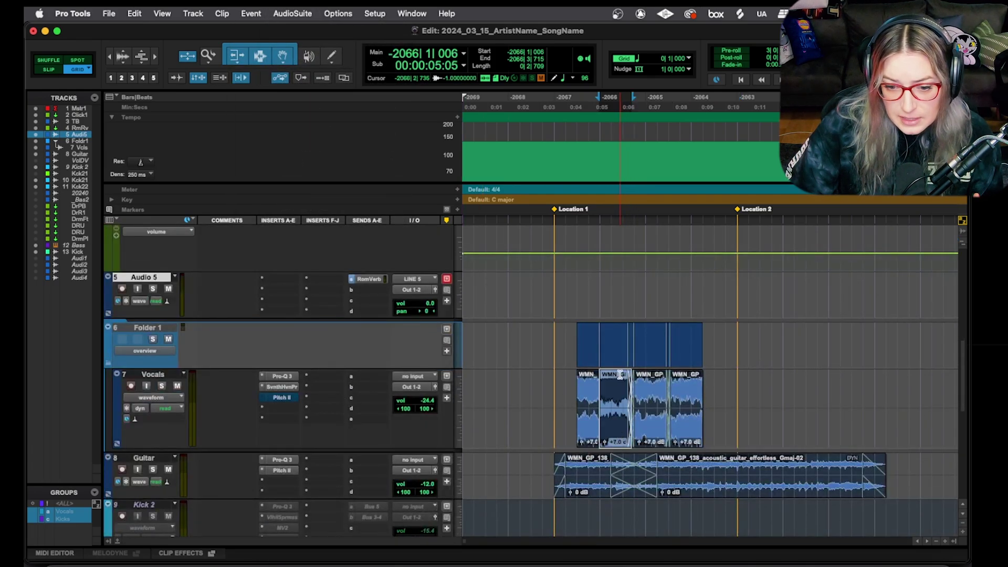
click(716, 489)
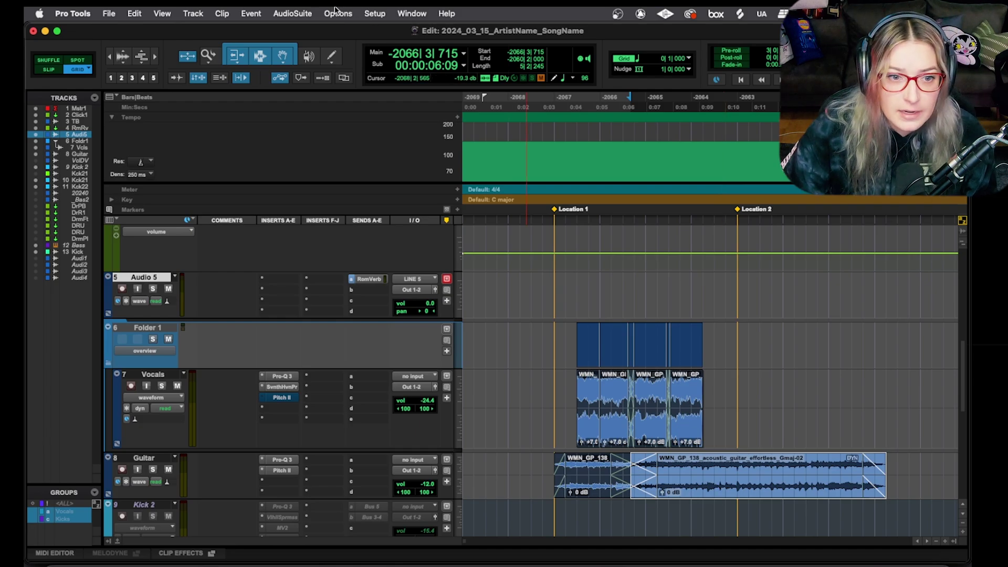
click(294, 13)
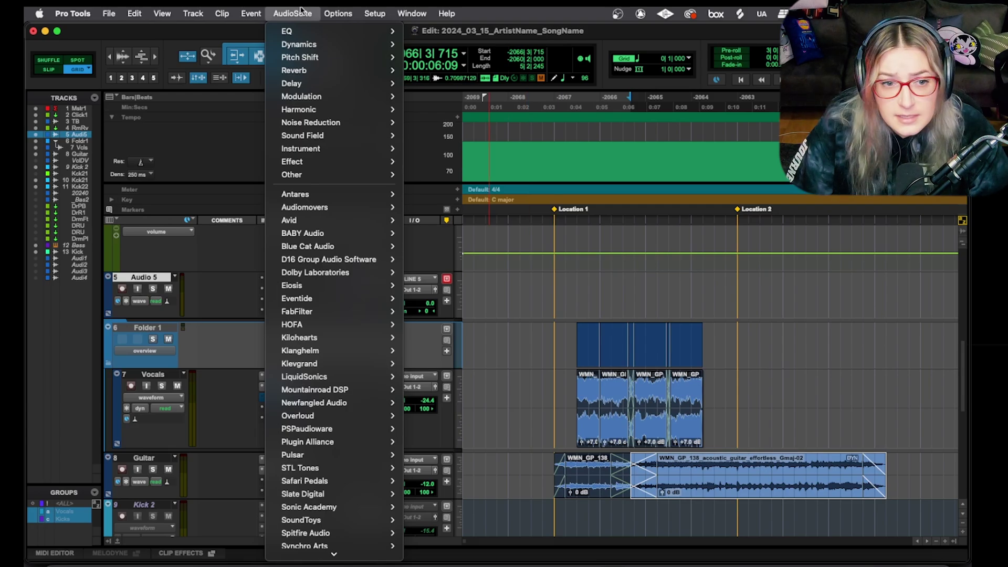
- Look over the AudioSuite categories and plug-in vendors, then close the list
click(296, 14)
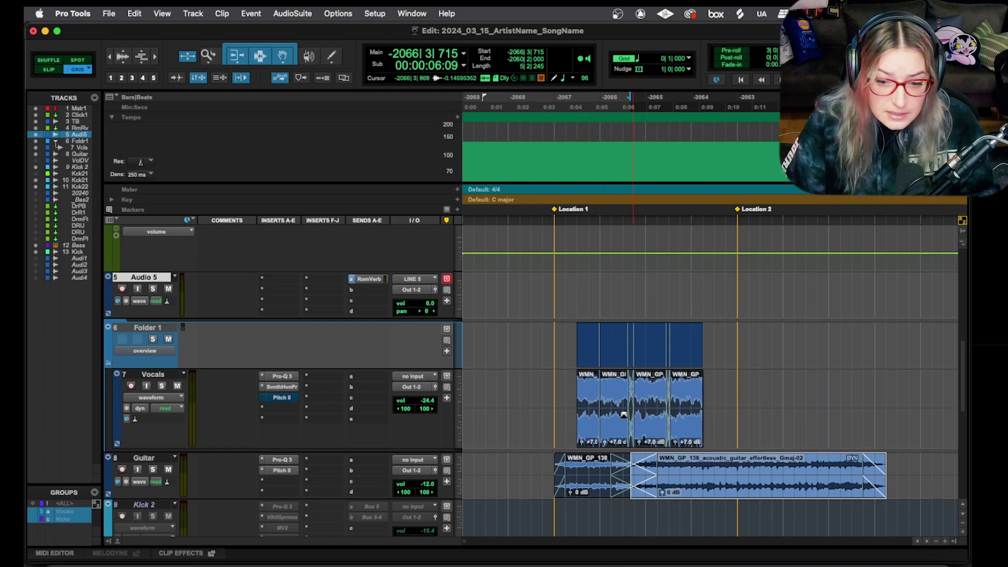
- Select the first Vocals clip and zoom the timeline in on it
click(593, 428)
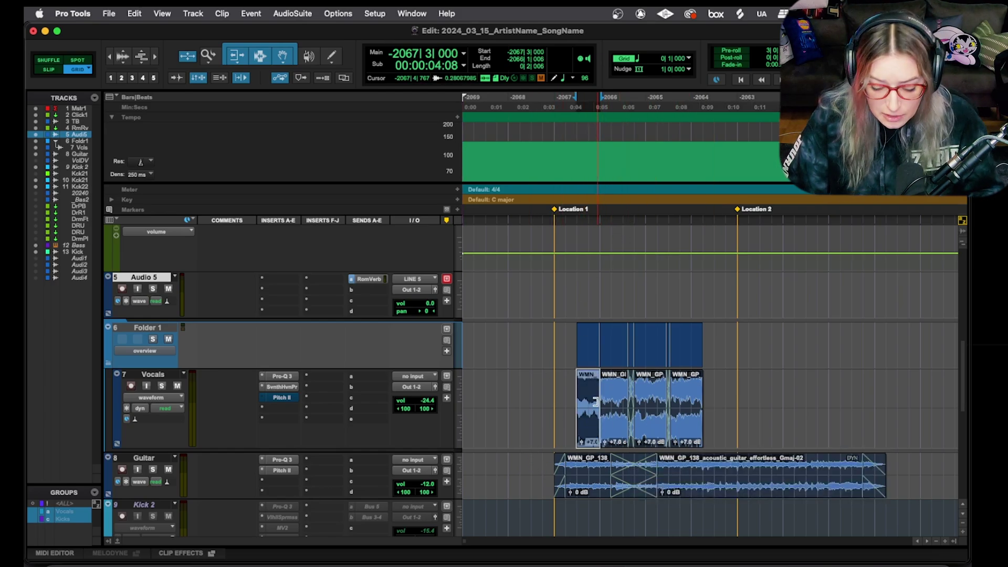
key(super+bracketright)
key(super+bracketright)
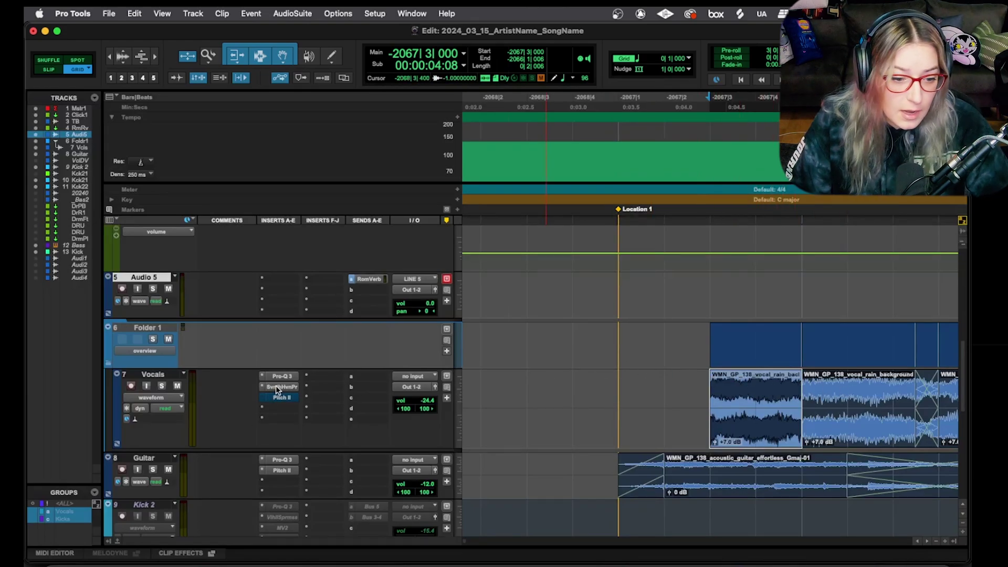
drag(278, 390, 286, 369)
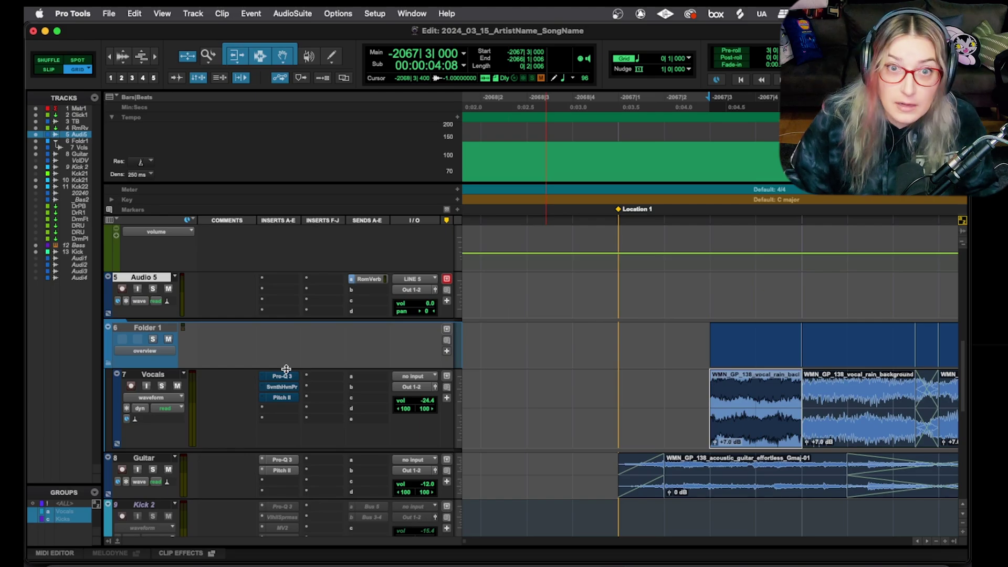
drag(286, 369, 288, 383)
click(286, 376)
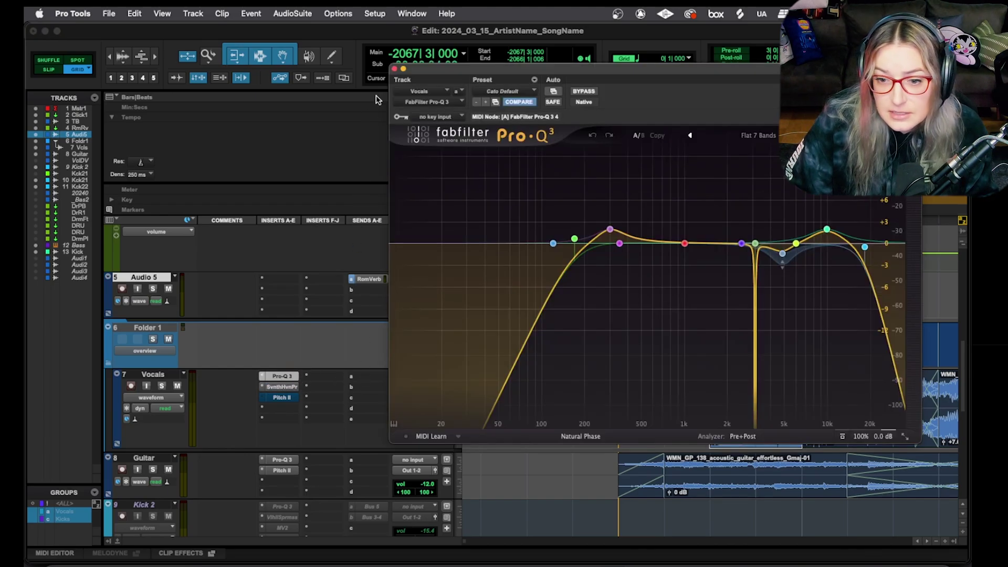
click(394, 69)
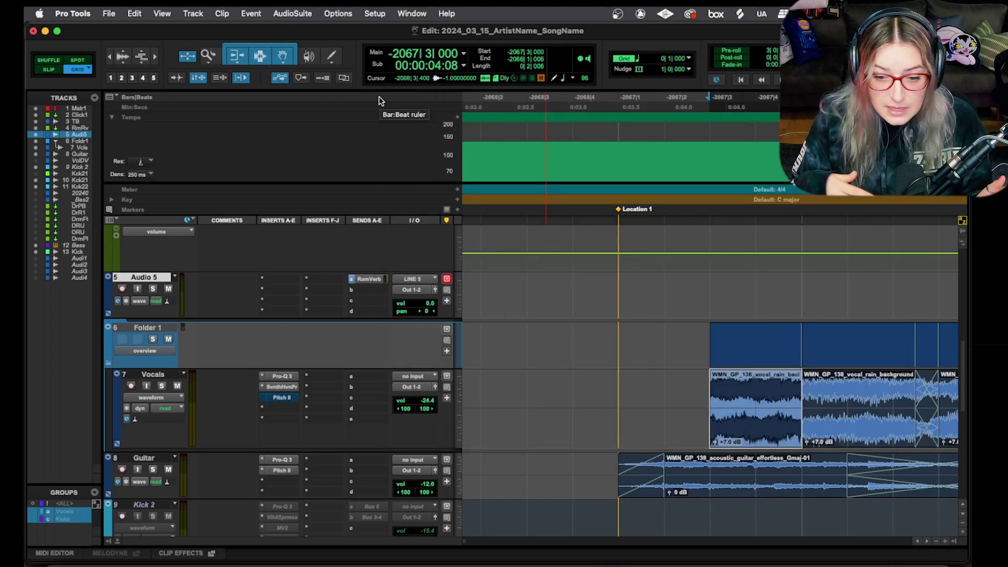
click(286, 377)
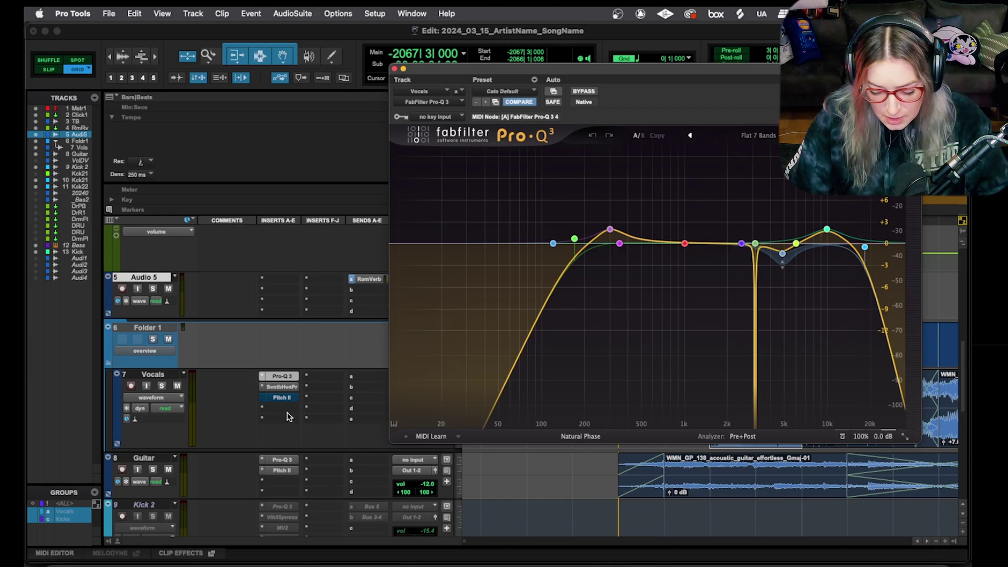
- Close Pro-Q 3, return to Location 1, and zoom in on the Vocals clips
click(395, 69)
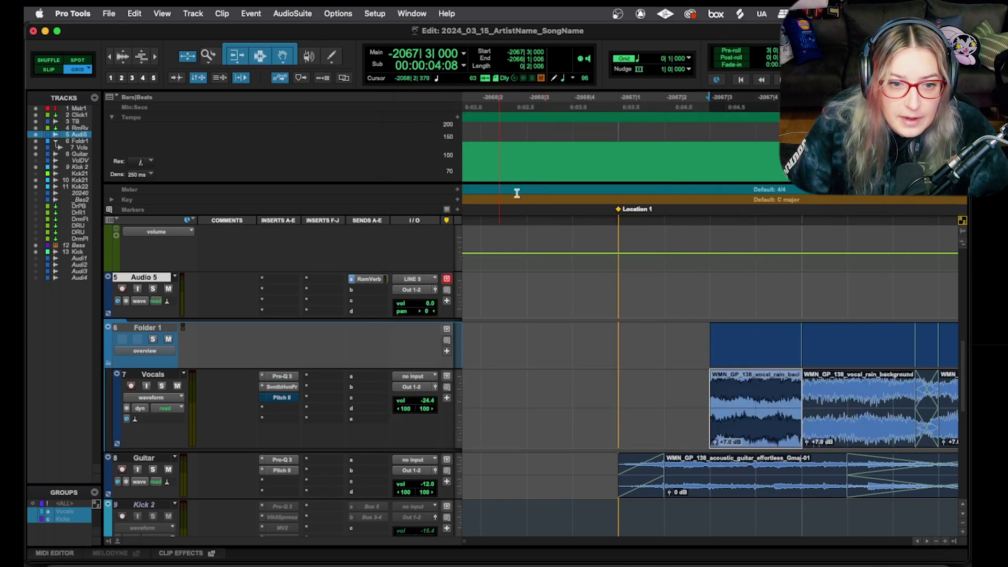
key(super+bracketleft)
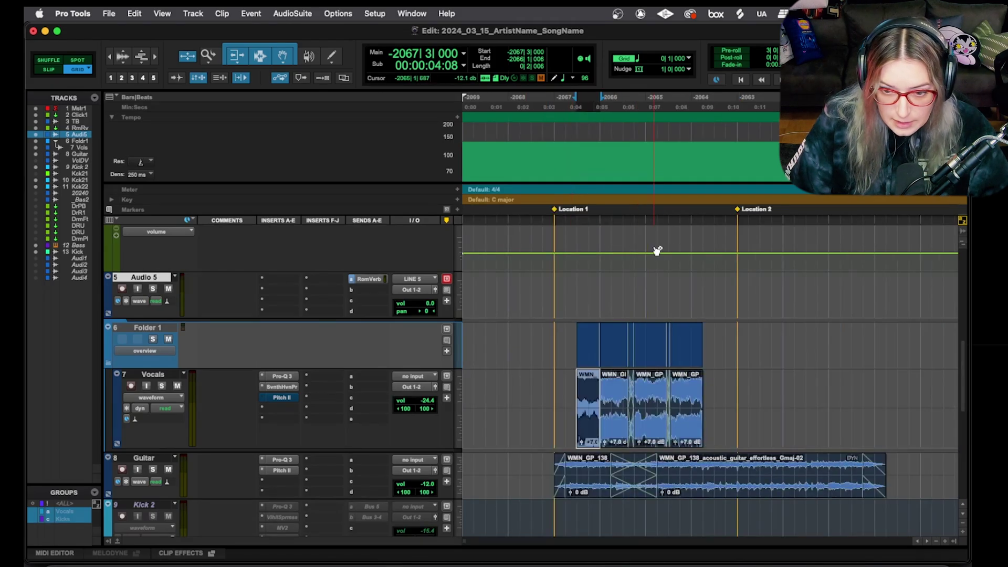
key(KP_Decimal)
key(KP_1)
key(KP_Decimal)
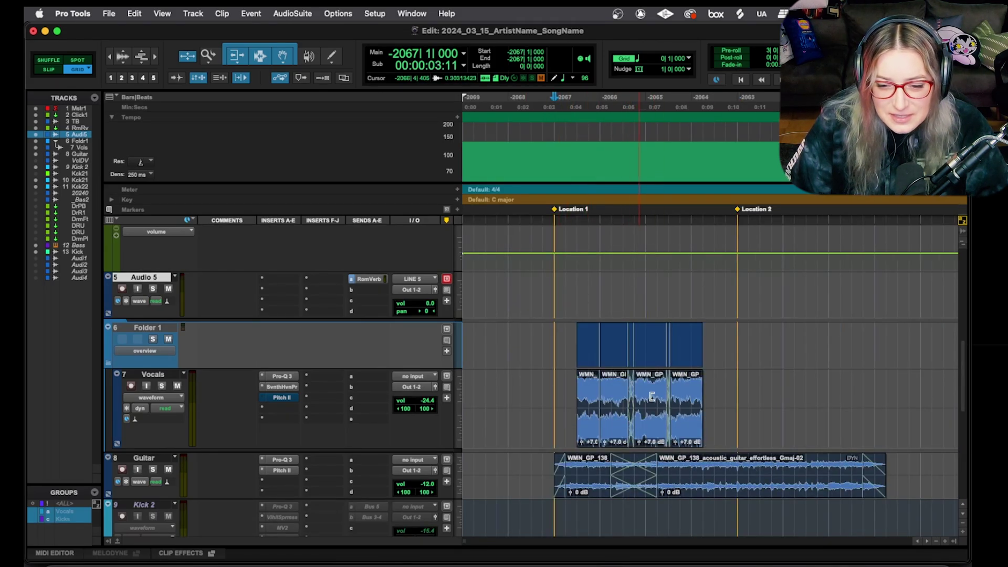
key(super+bracketright)
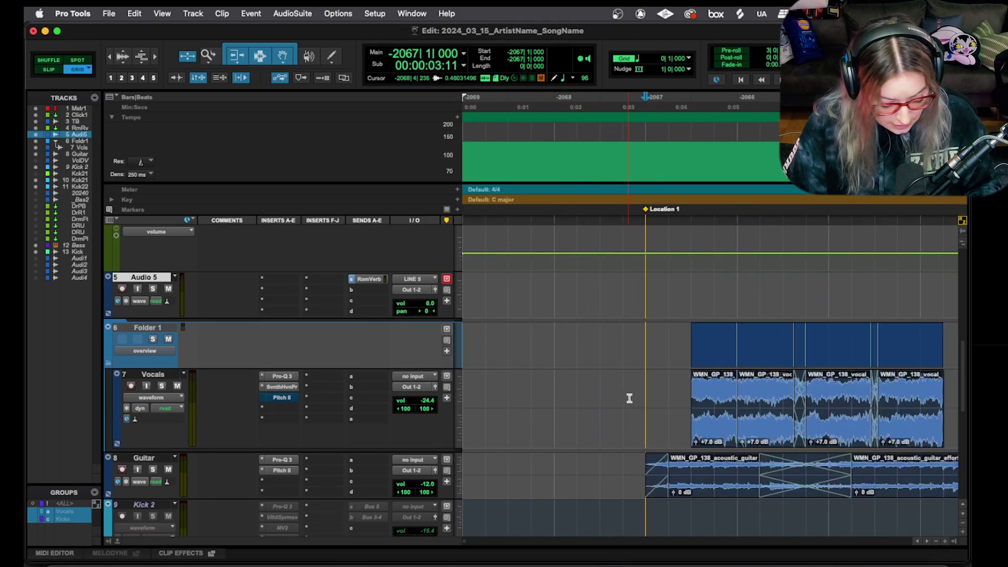
scroll(631, 401, right, 5)
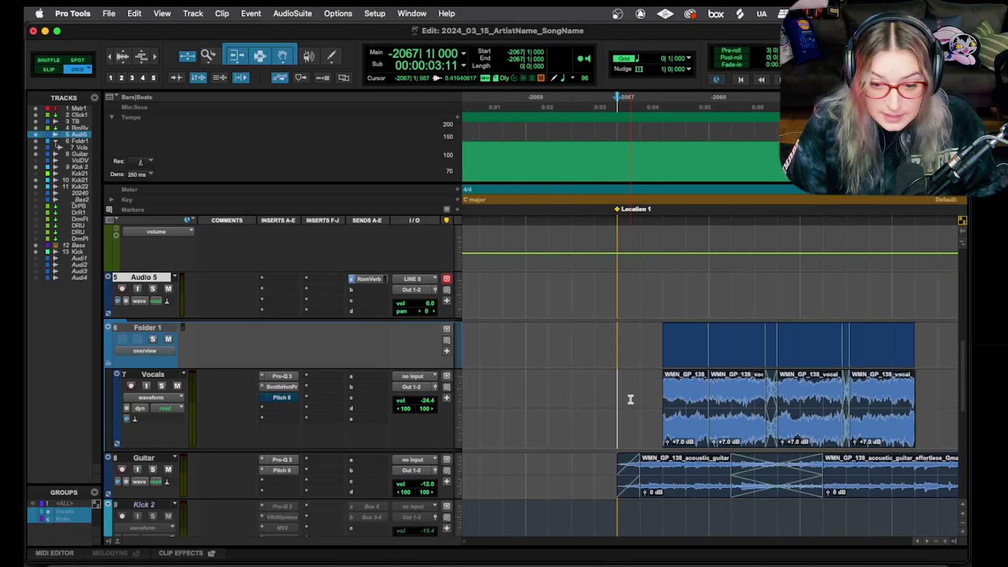
- Select a time range on the Vocals track from Location 1 past the last vocal clip
click(177, 375)
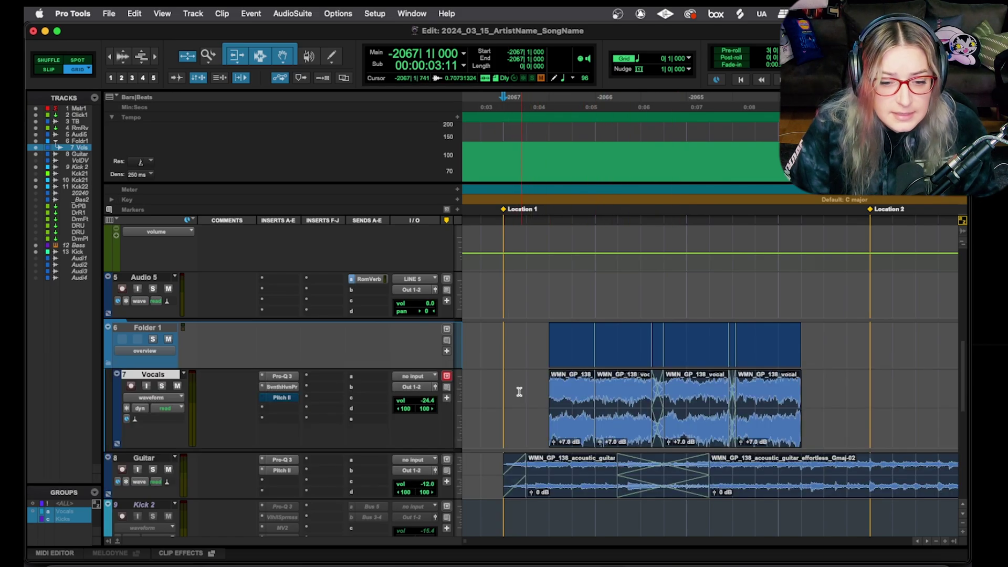
drag(506, 399, 860, 403)
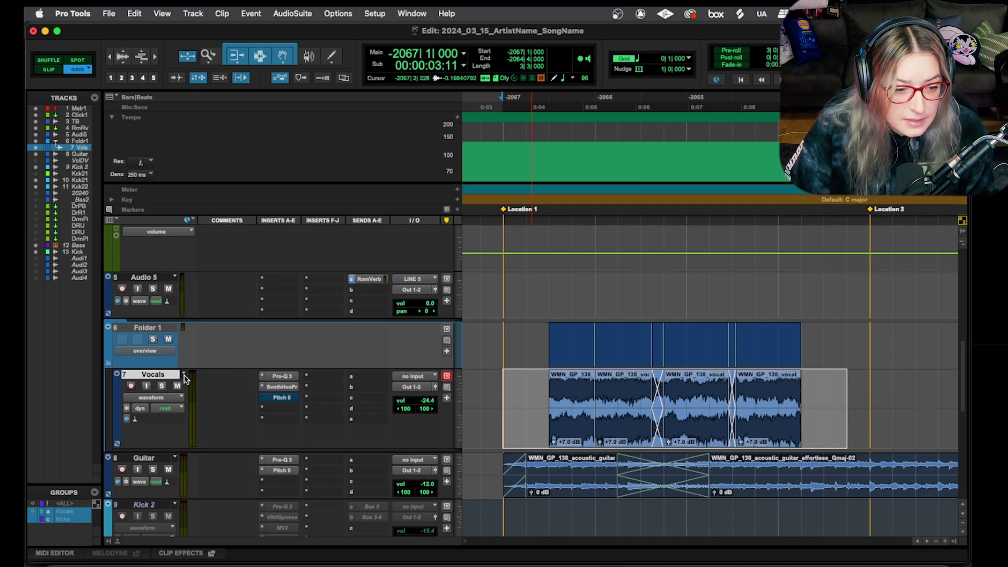
click(184, 375)
- Duplicate the Vocals playlist as Vocals.01 and display the track's playlists as lanes
click(204, 329)
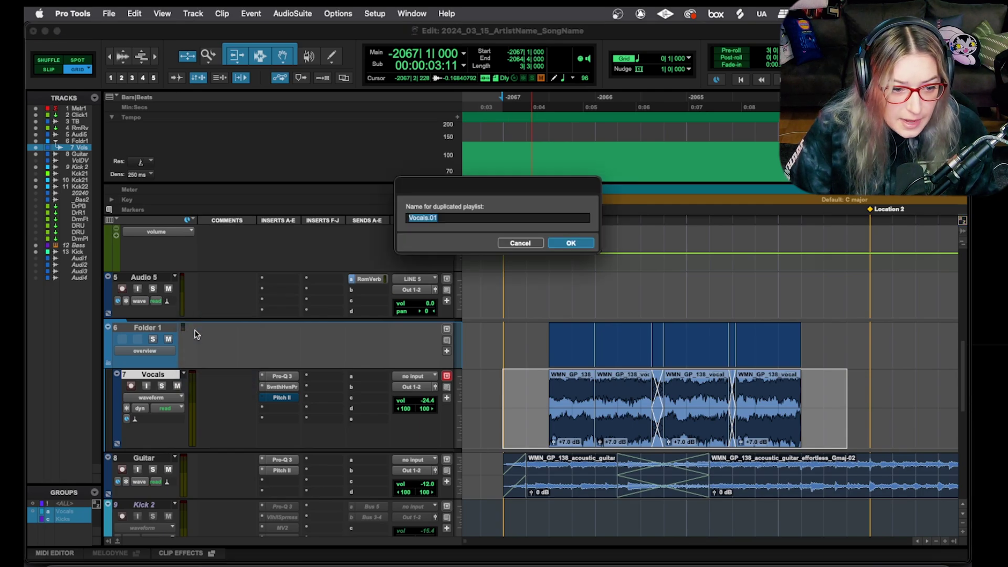
key(Return)
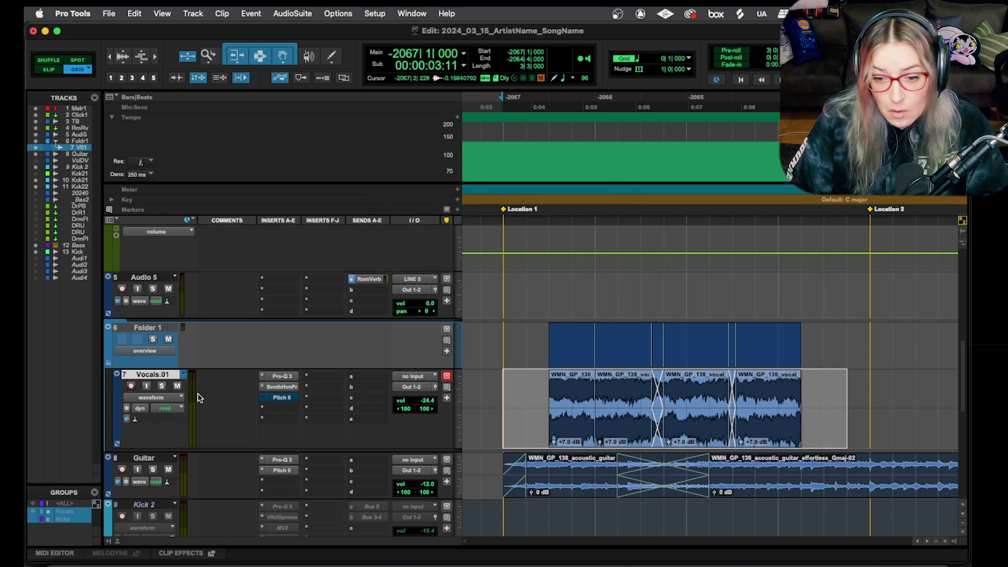
click(168, 398)
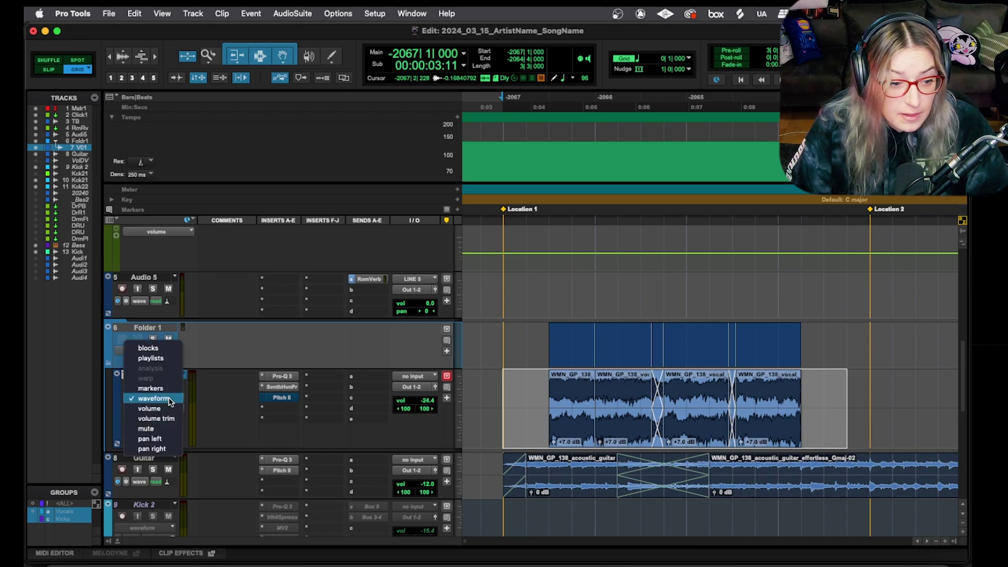
click(169, 360)
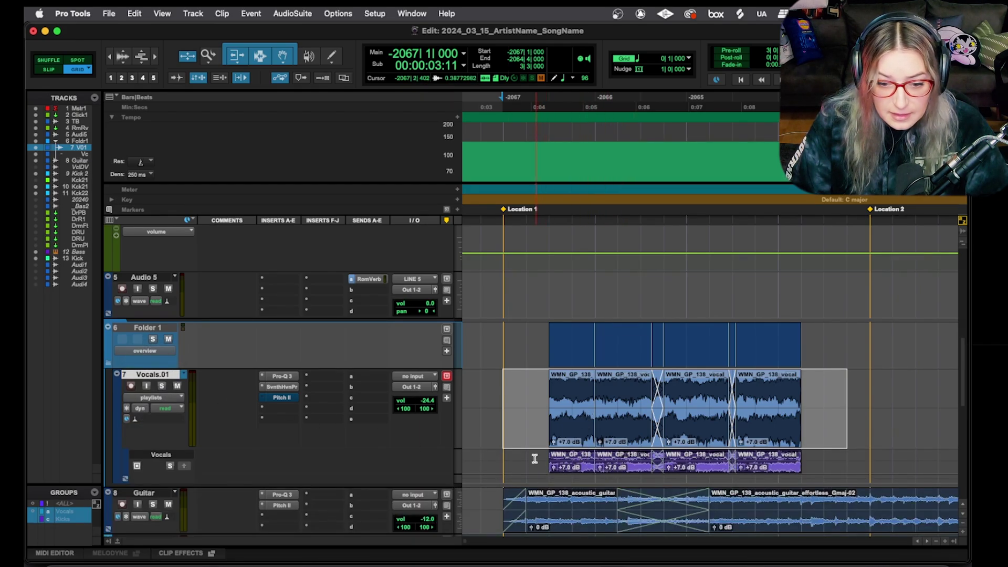
- Reselect the range across the vocal clips, then select the first vocal clip on Vocals.01
drag(534, 459, 804, 458)
click(818, 457)
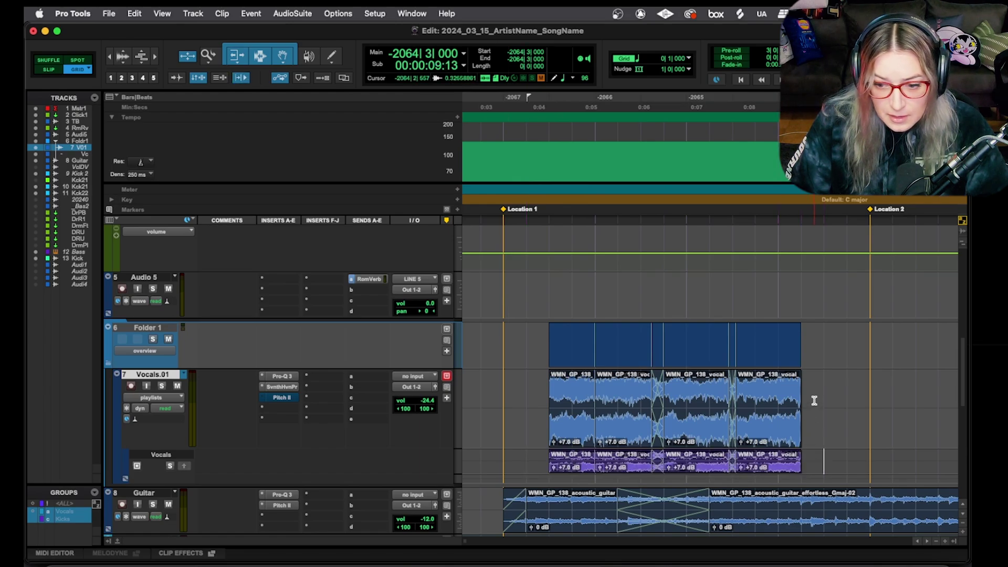
drag(815, 402, 504, 405)
drag(533, 462, 825, 459)
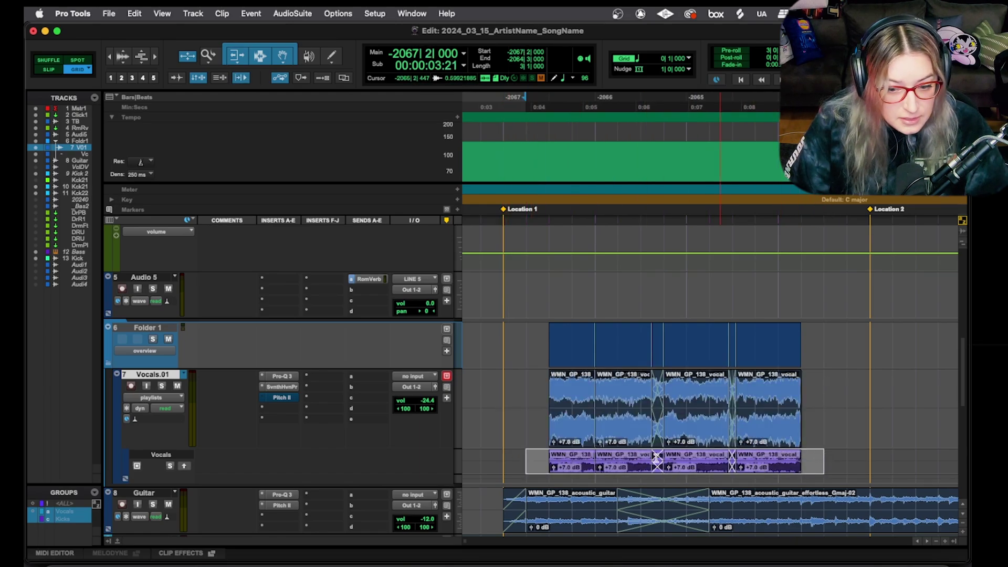
scroll(697, 459, left, 5)
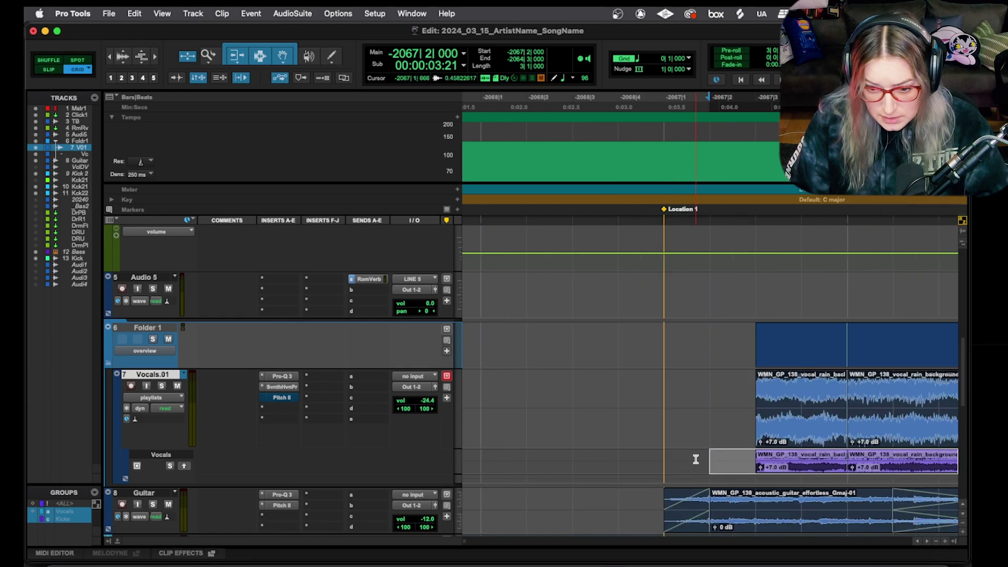
scroll(730, 420, up, 2)
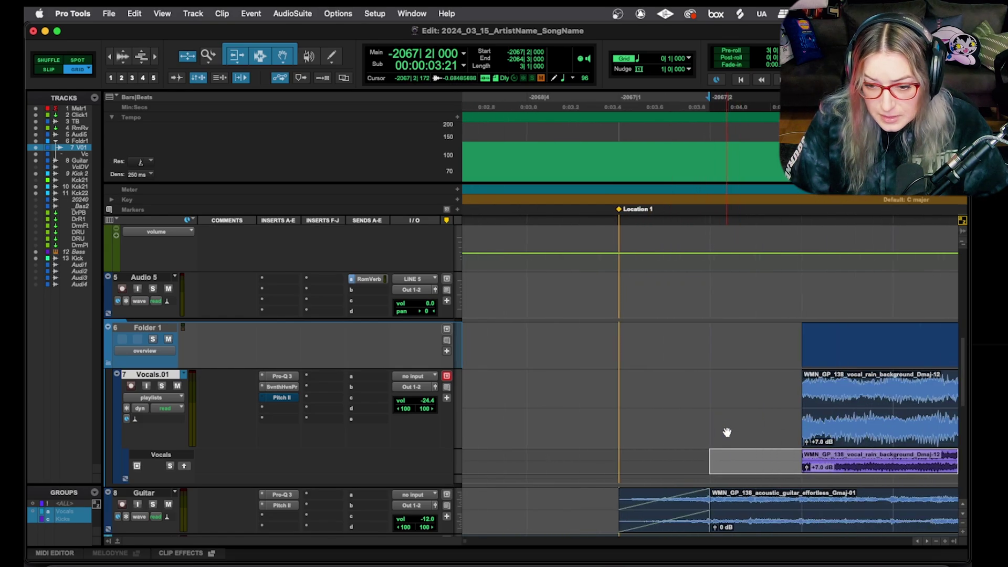
scroll(738, 467, up, 3)
scroll(738, 469, right, 1)
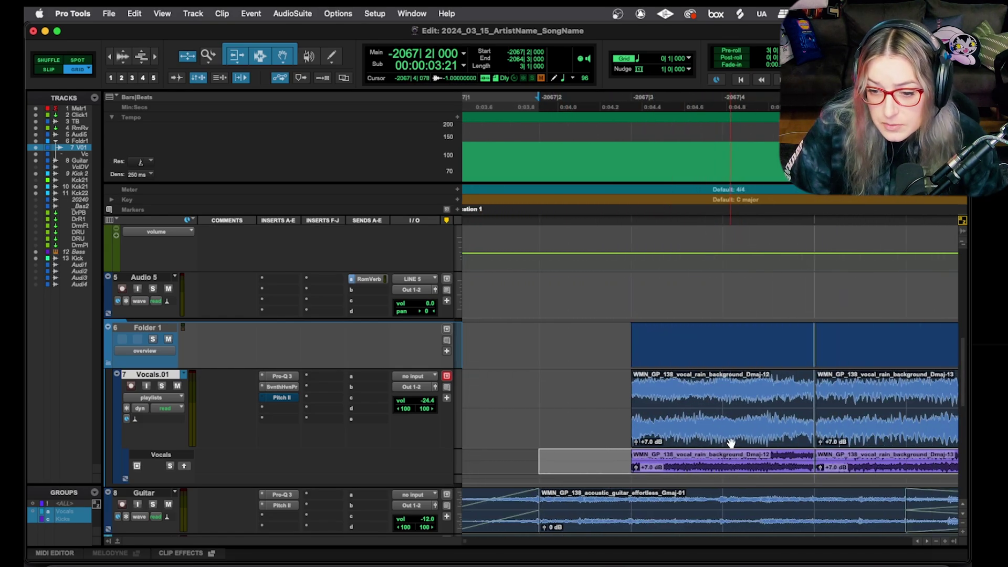
click(723, 418)
- Preview and render AudioSuite Reverse on the first Vocals.01 clip, then close the Reverse window
click(302, 13)
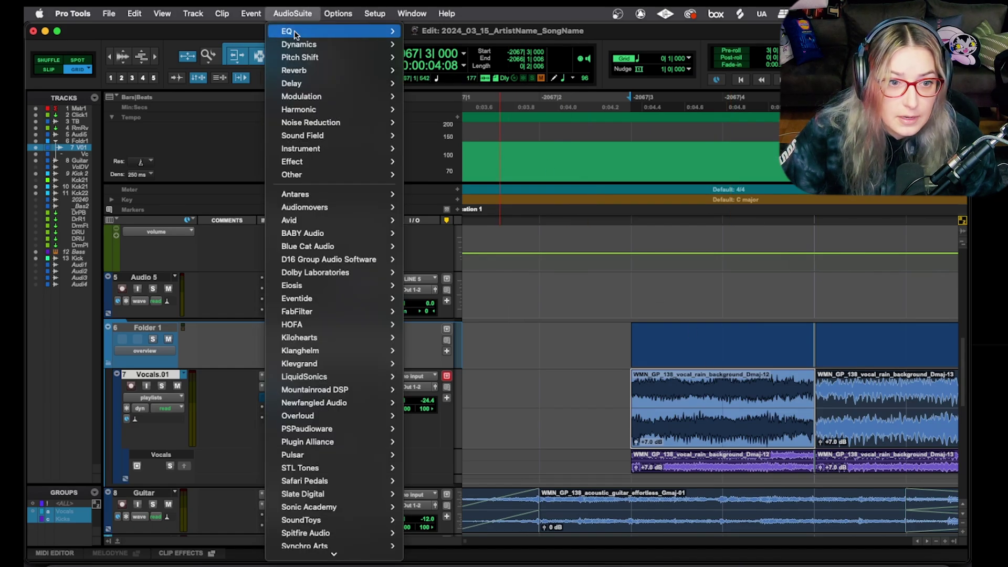
mouse_move(338, 175)
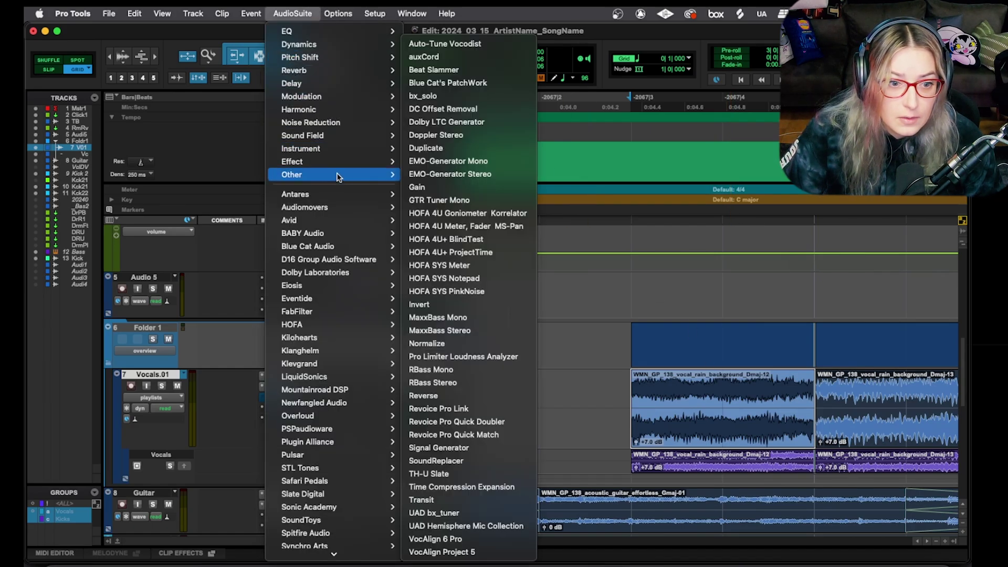
click(517, 395)
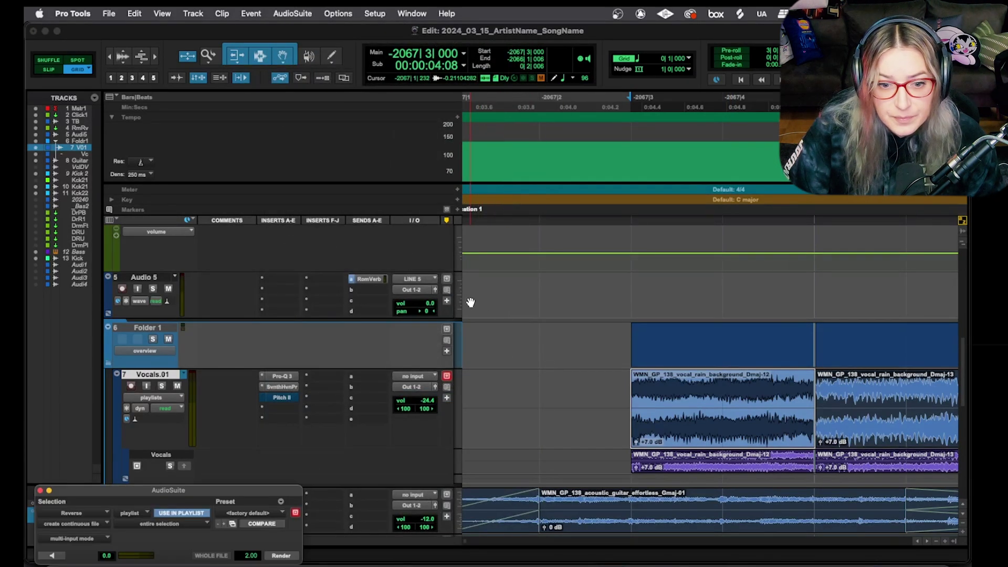
drag(123, 492, 374, 197)
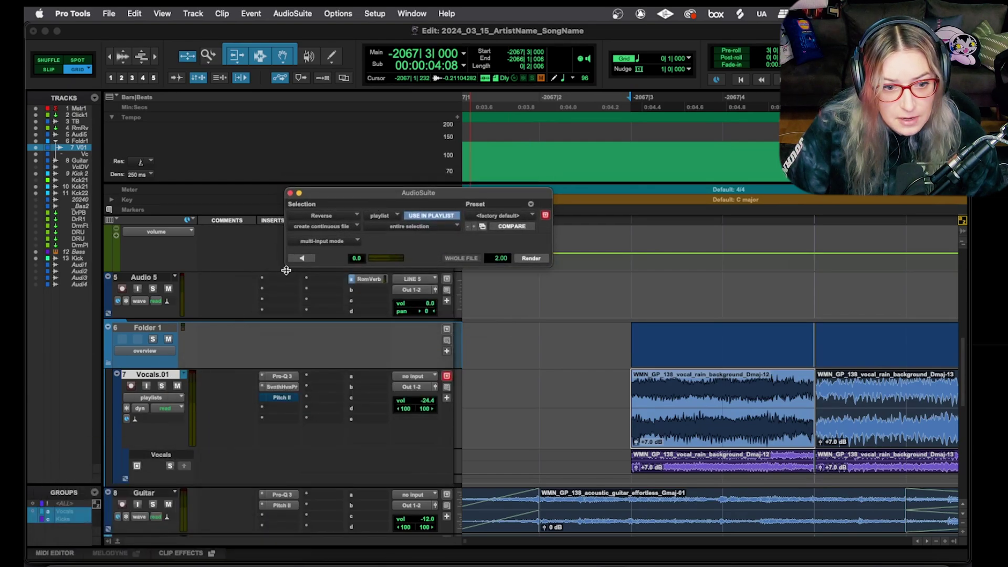
click(302, 259)
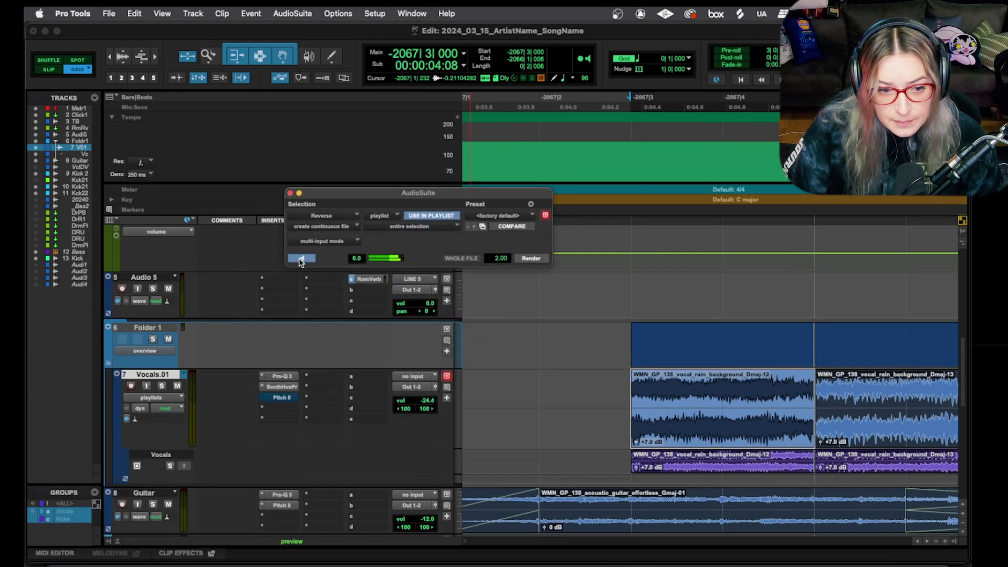
click(531, 258)
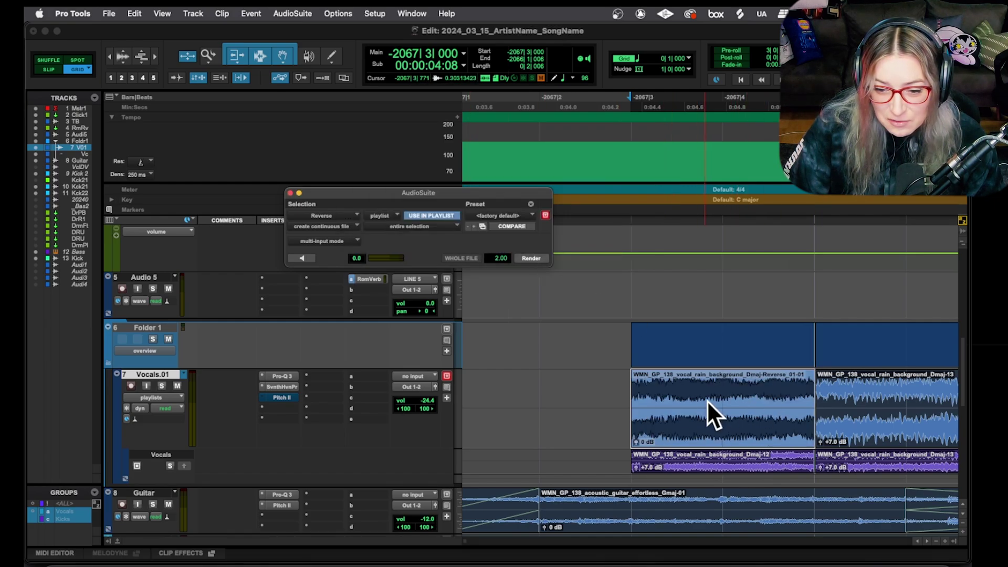
click(536, 401)
click(290, 193)
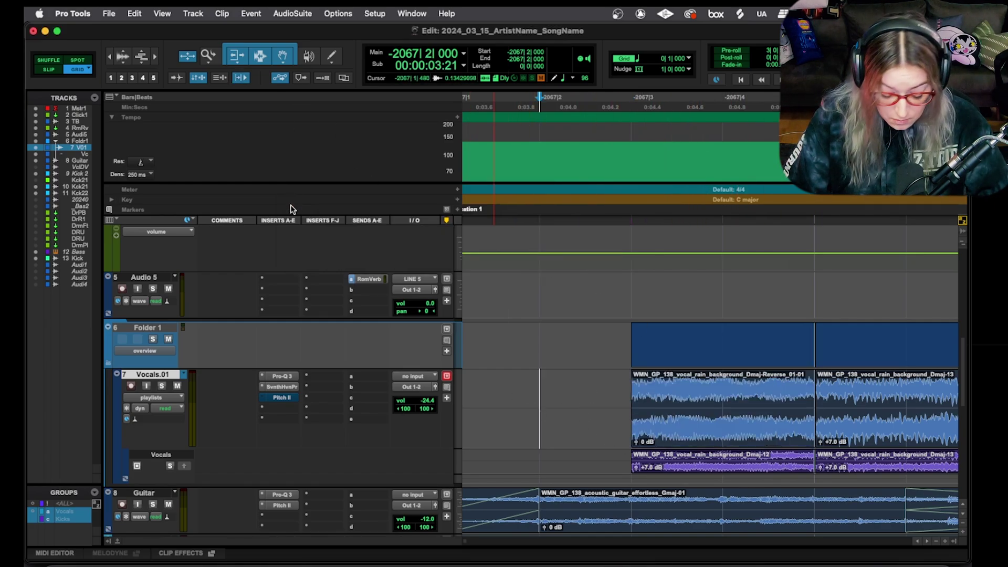
- Zoom the timeline in around the insertion point at 2067|2 in the vocal clip
key(r)
key(r)
key(r)
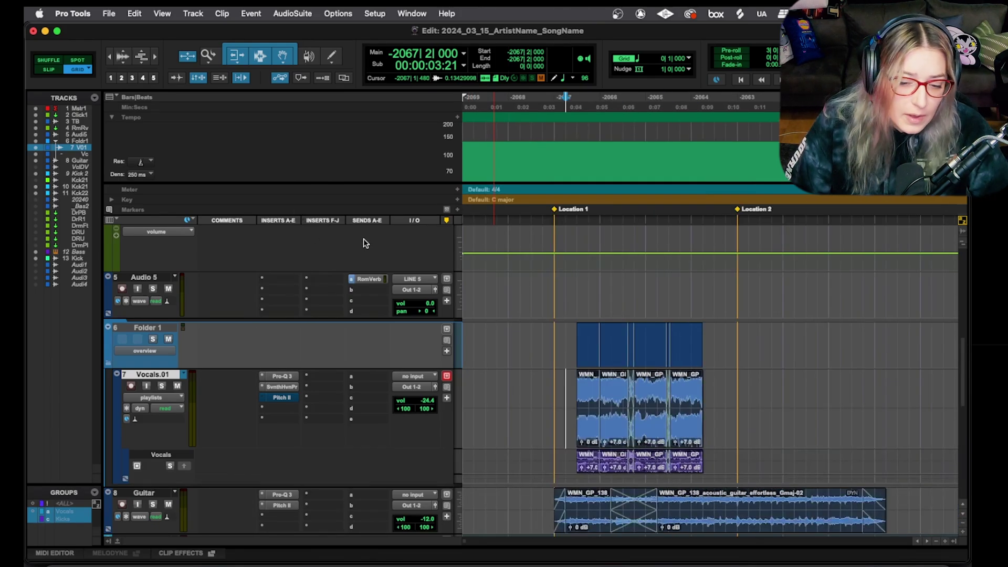
click(590, 384)
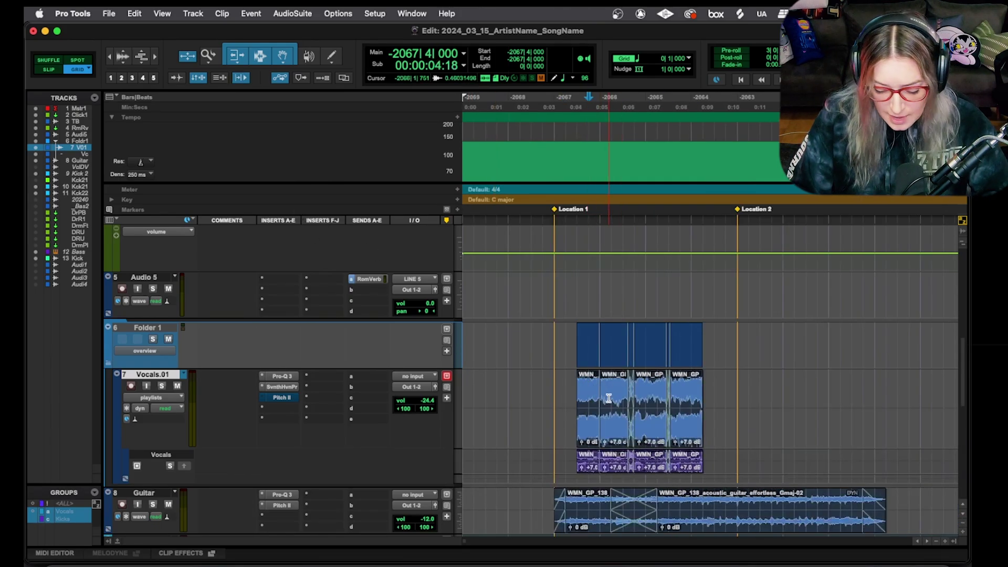
key(t)
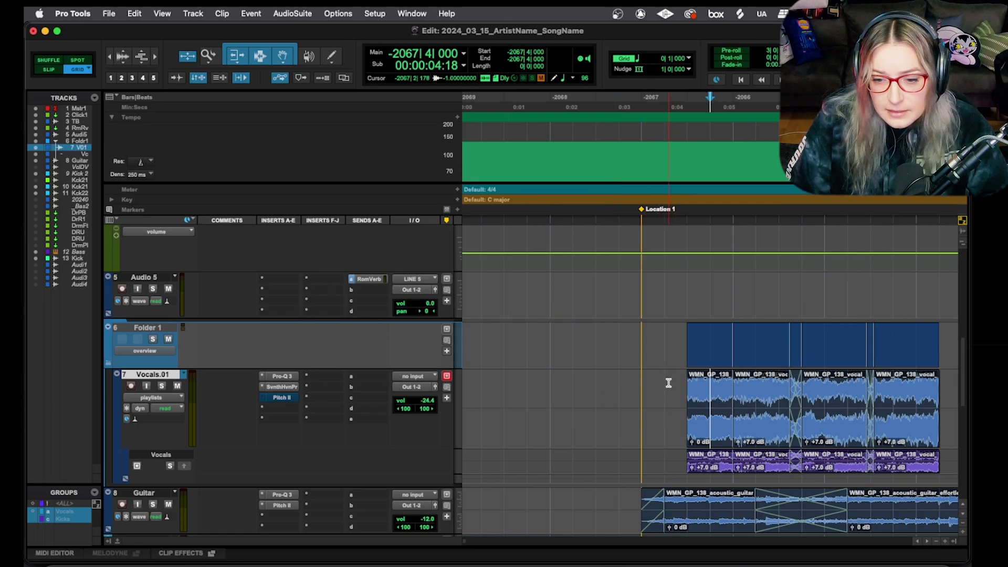
click(667, 402)
key(t)
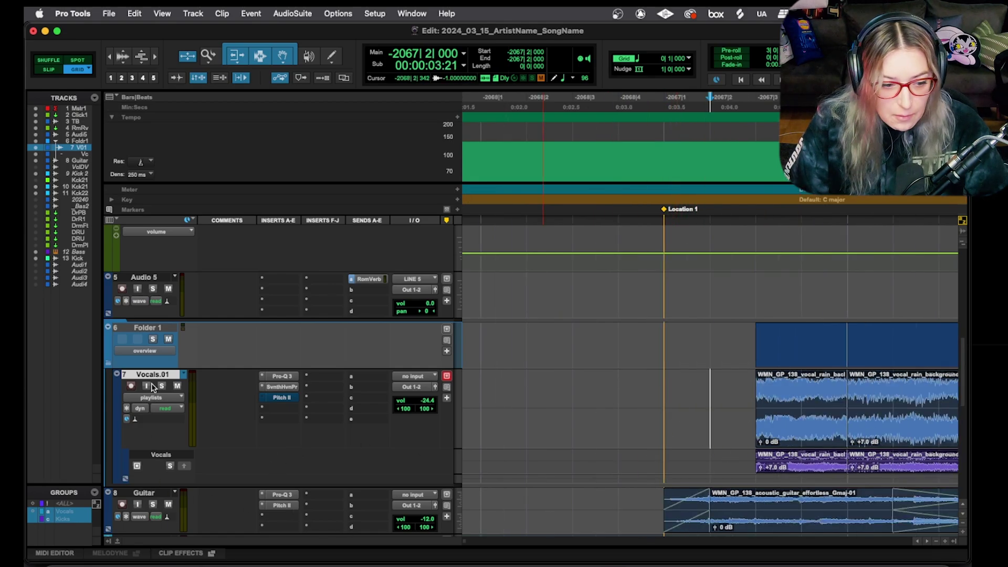
- Copy the original first vocal clip from the Vocals lane back into the Vocals.01 playlist
click(156, 399)
click(152, 439)
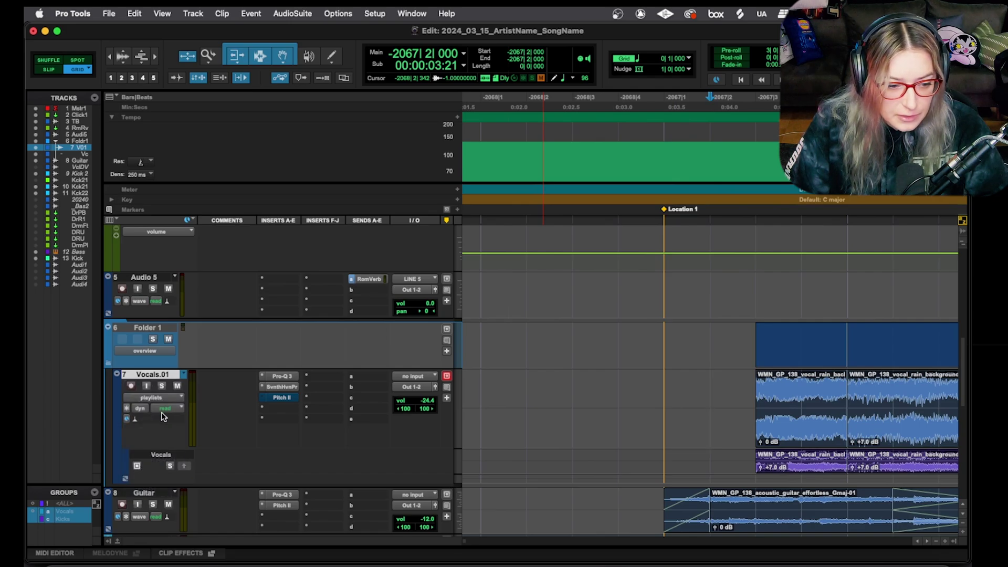
click(157, 399)
click(151, 358)
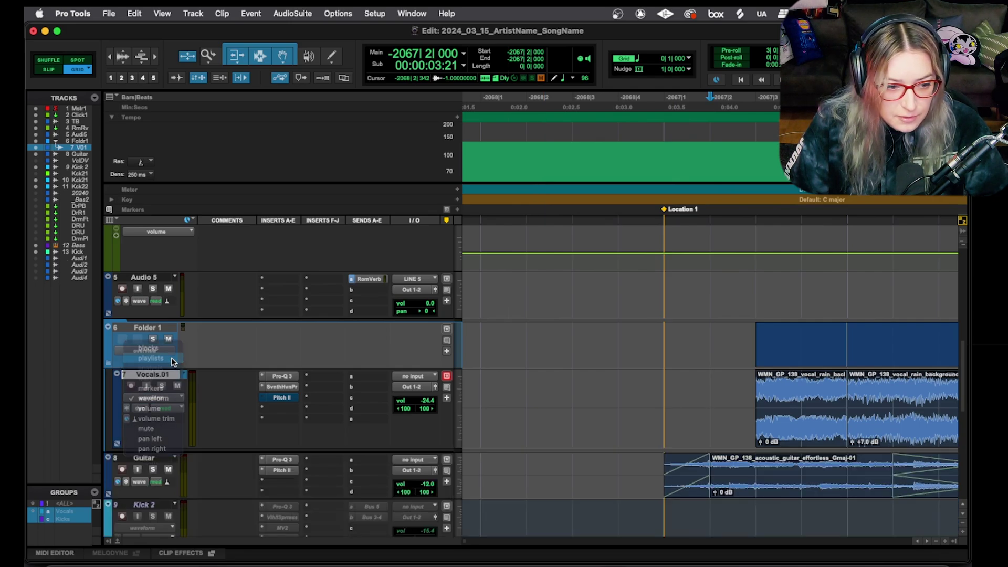
scroll(690, 439, right, 2)
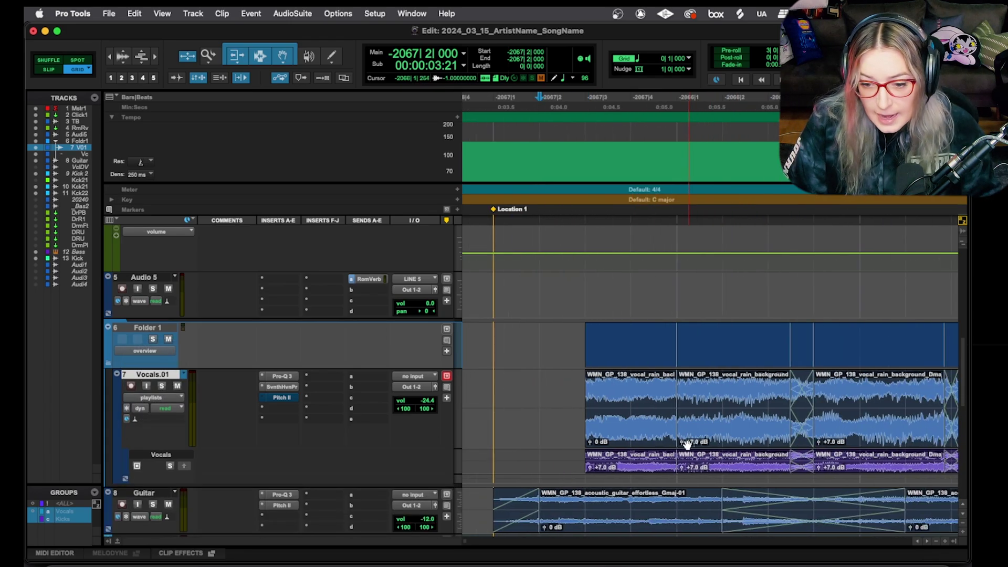
click(642, 470)
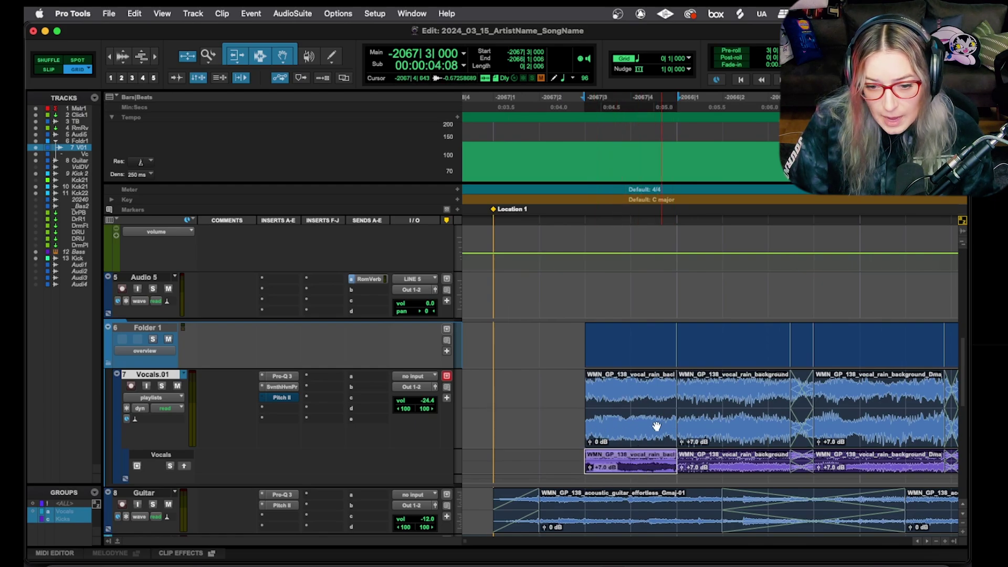
click(183, 466)
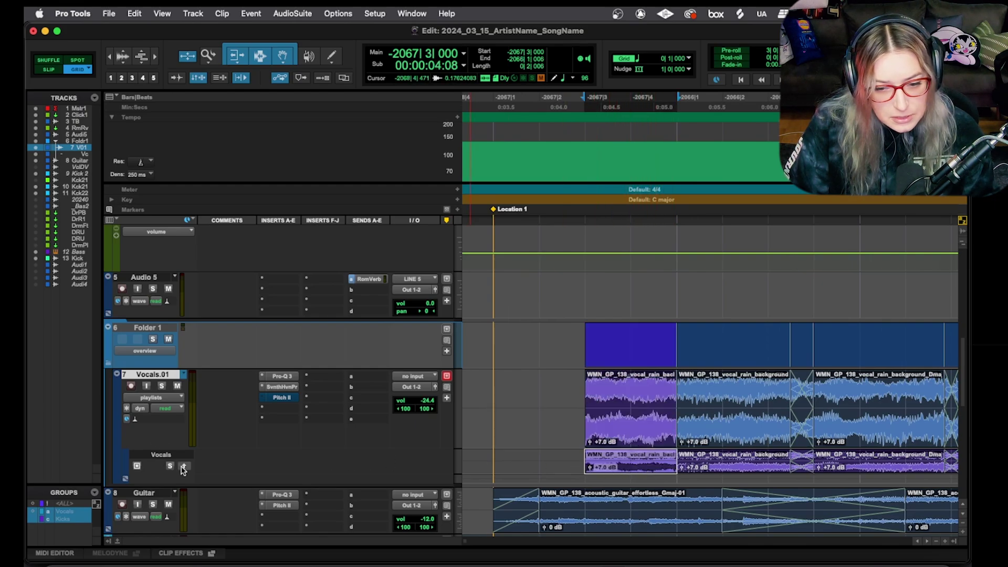
click(649, 419)
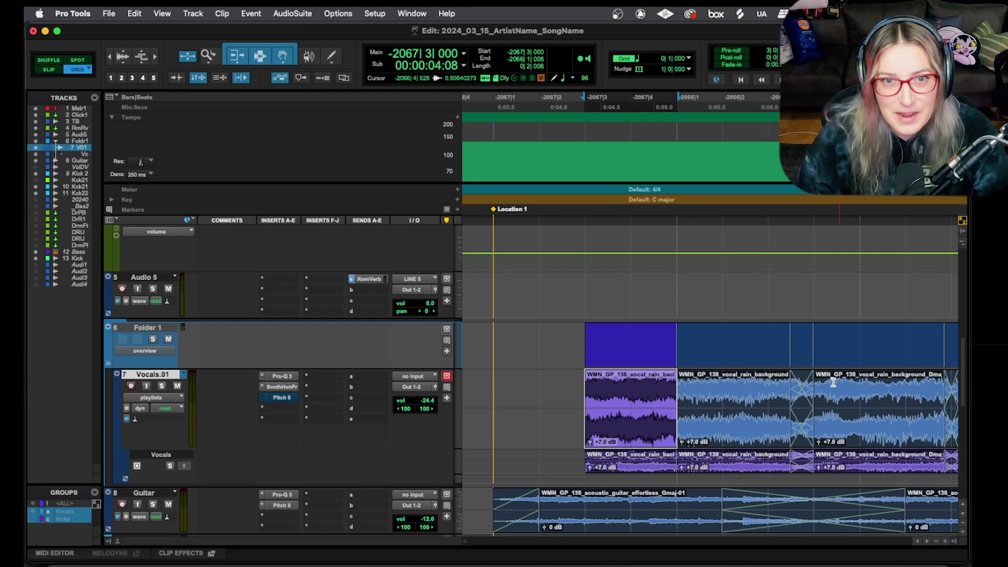
- Select the whole Dmaj-12 vocal clip on Vocals.01 and open the AudioSuite menu
key(super+bracketleft)
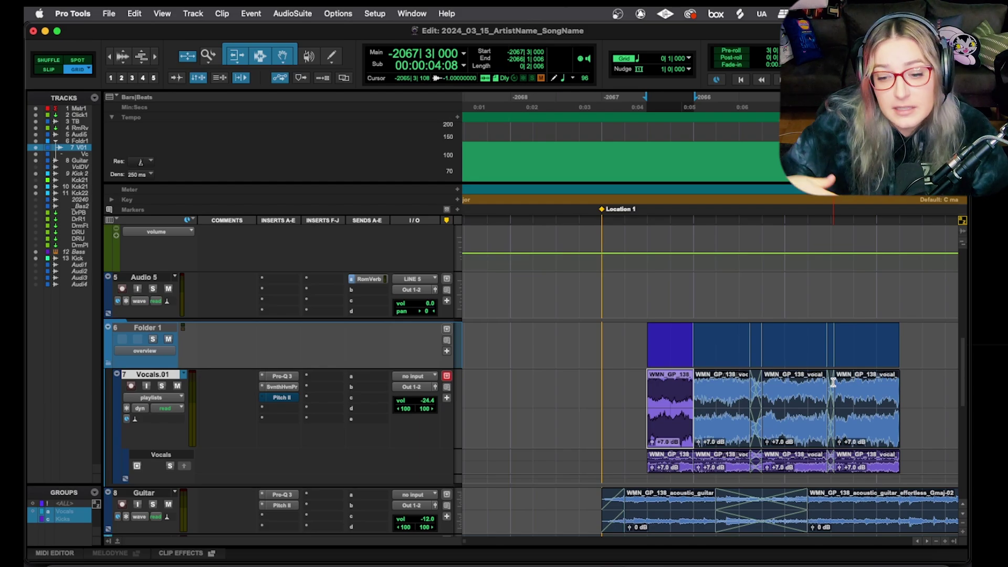
scroll(601, 429, left, 2)
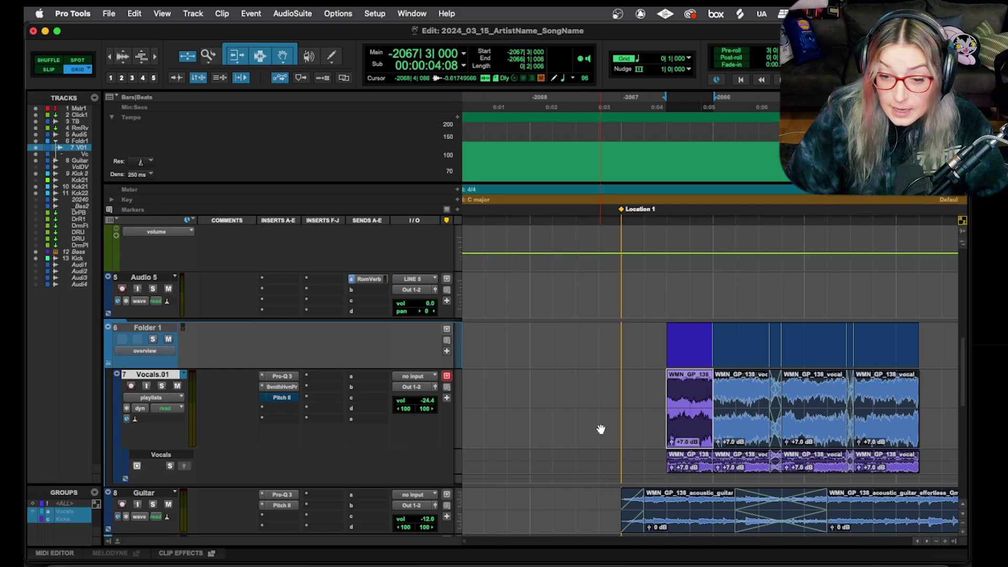
scroll(601, 430, up, 4)
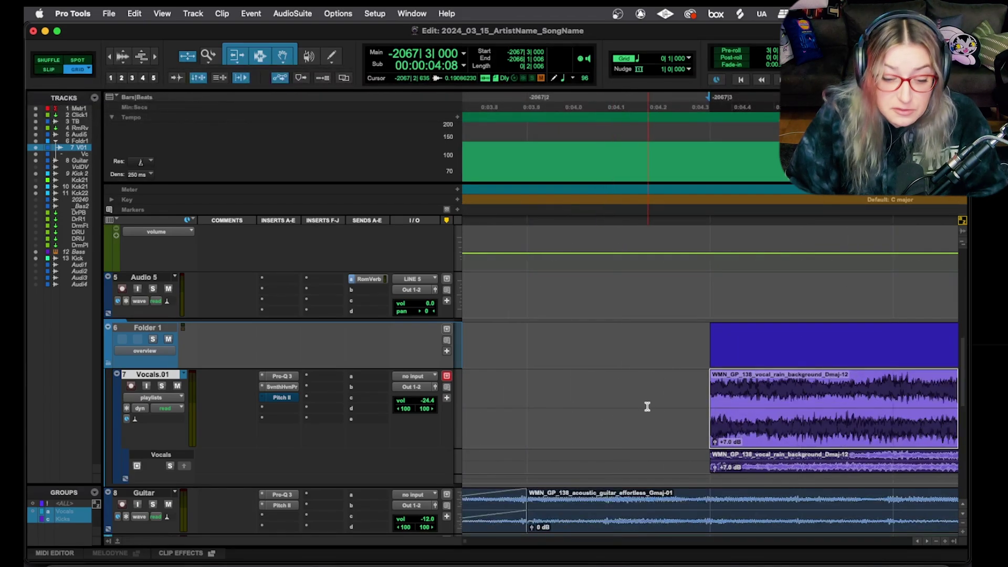
scroll(677, 428, right, 1)
scroll(688, 431, right, 5)
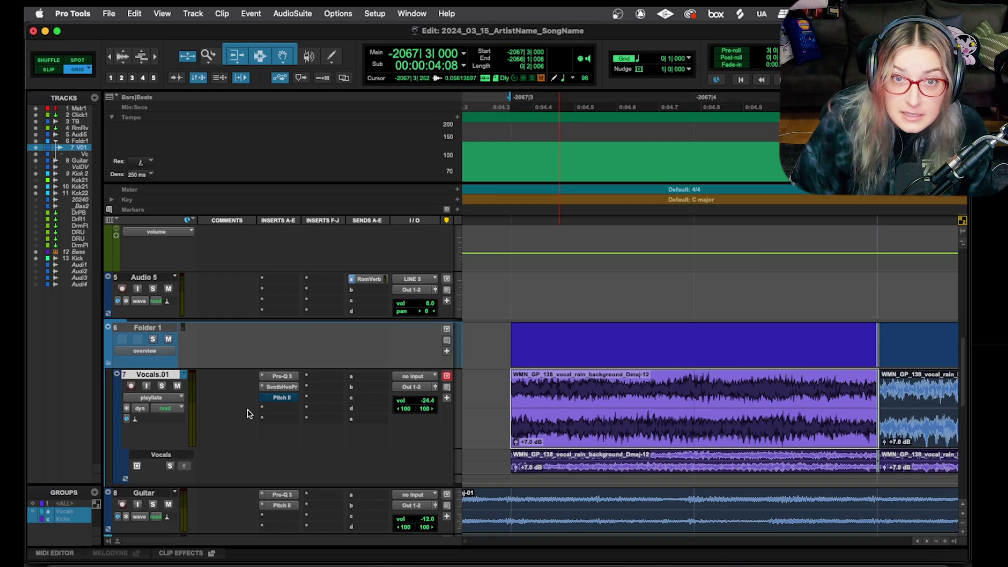
click(530, 420)
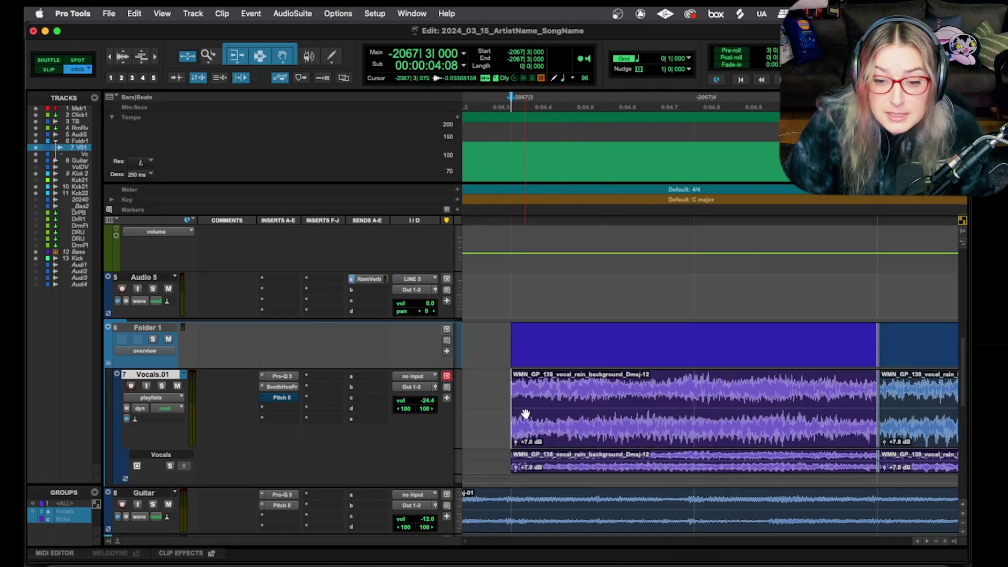
click(564, 438)
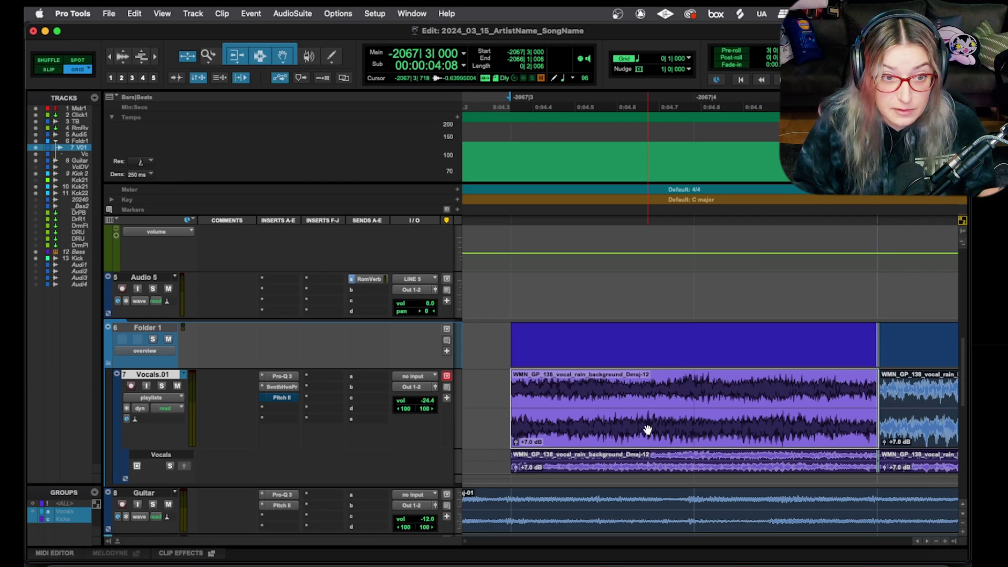
click(290, 15)
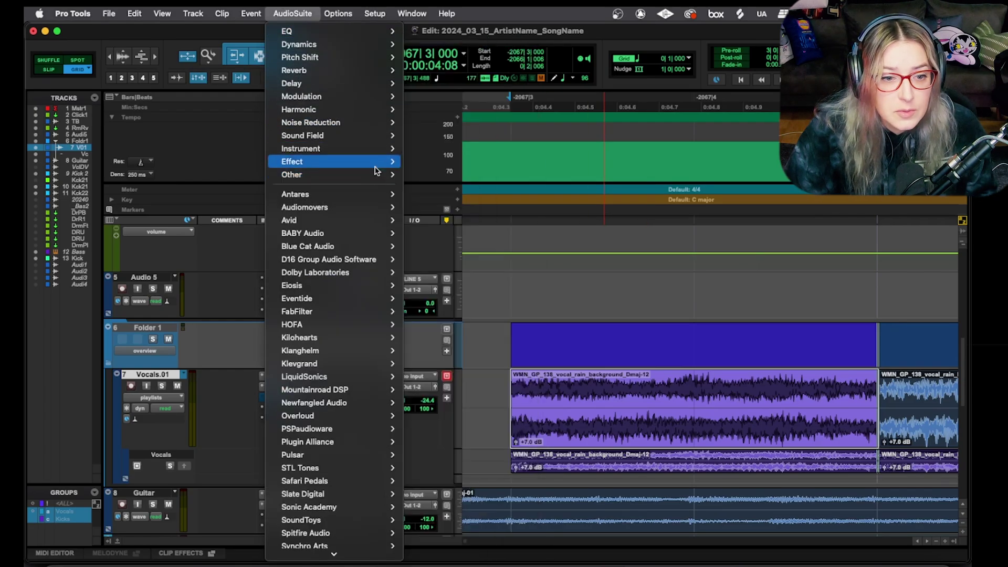
- Open Auto-Tune Pro as an AudioSuite process and switch it to Graph Mode
mouse_move(378, 174)
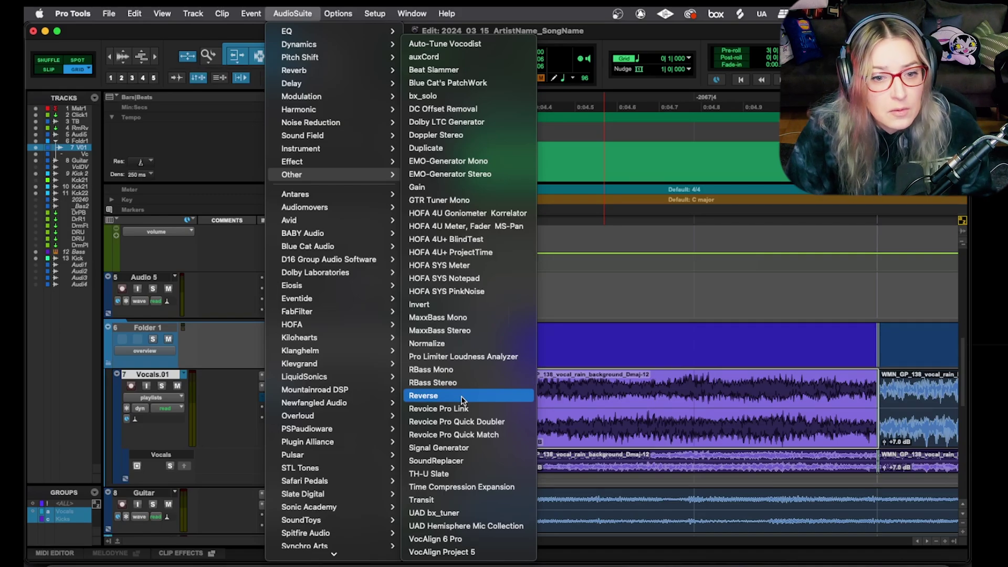
mouse_move(315, 194)
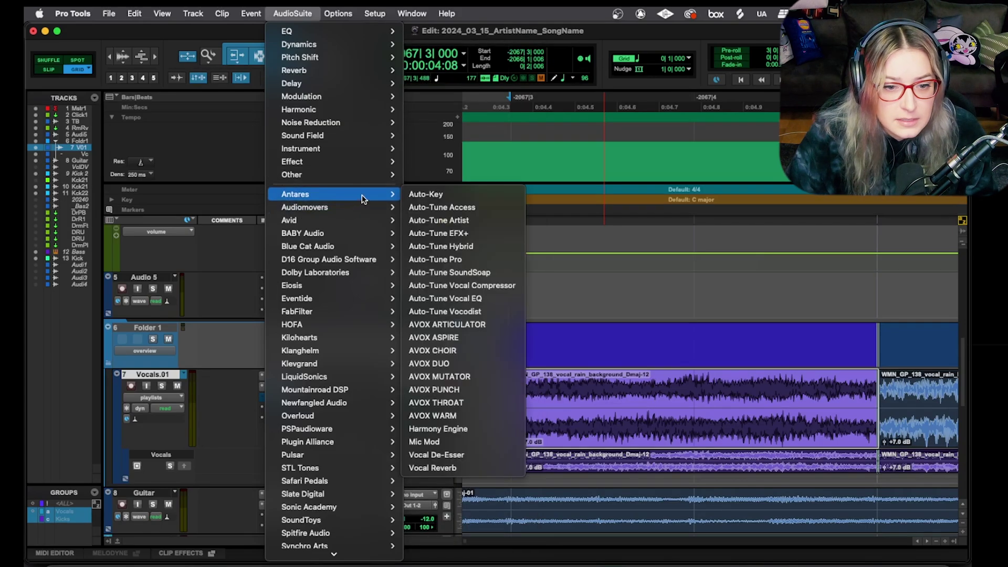
click(451, 260)
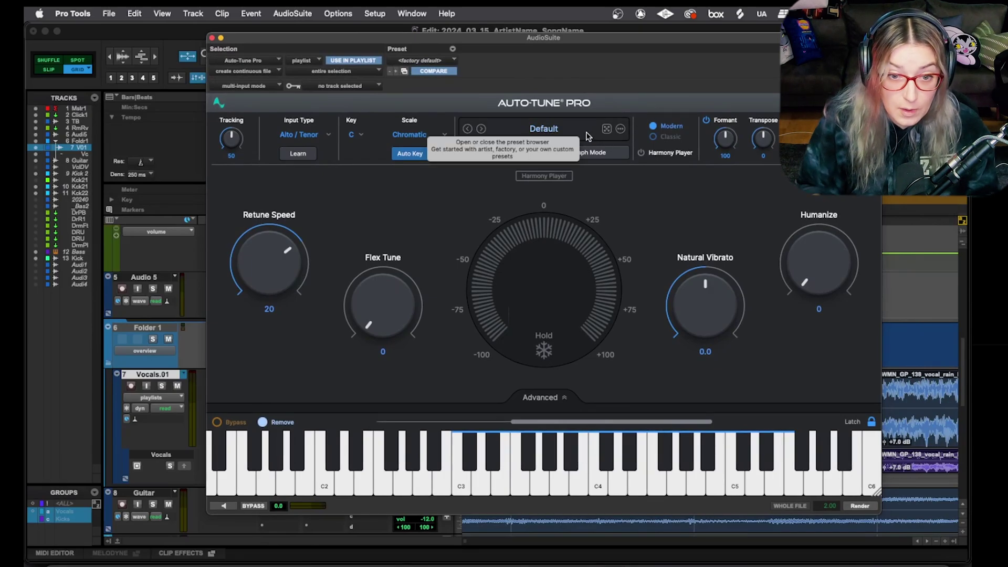
click(600, 153)
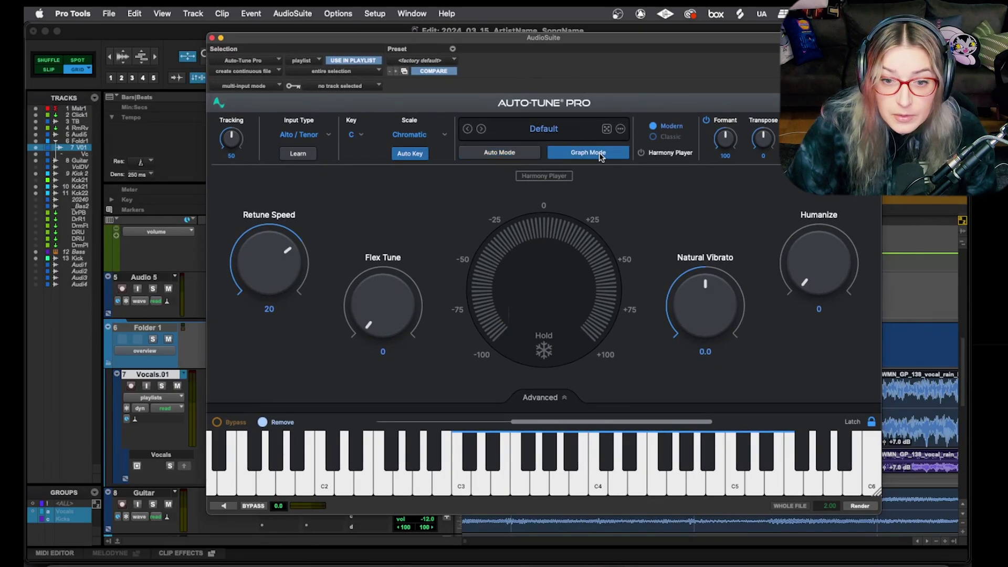
drag(496, 47, 710, 40)
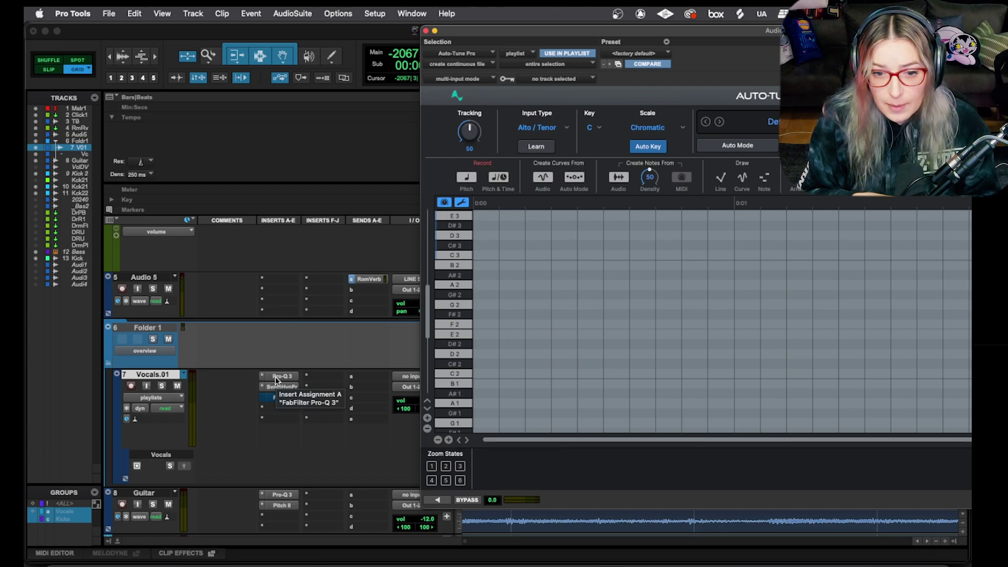
- Return Auto-Tune to Graph Mode and reposition its window to show the full header
click(748, 147)
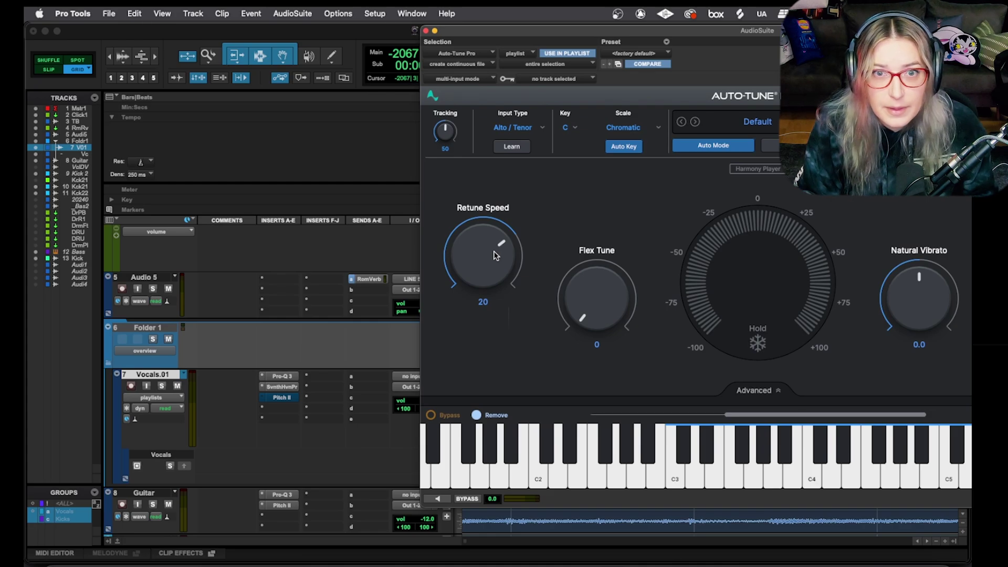
mouse_move(495, 256)
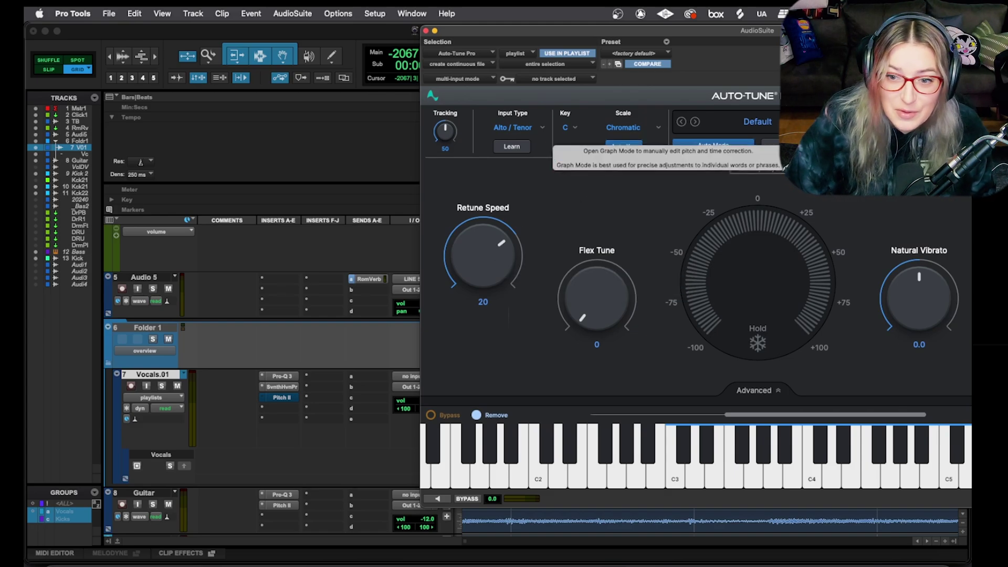
click(770, 145)
drag(803, 33, 513, 36)
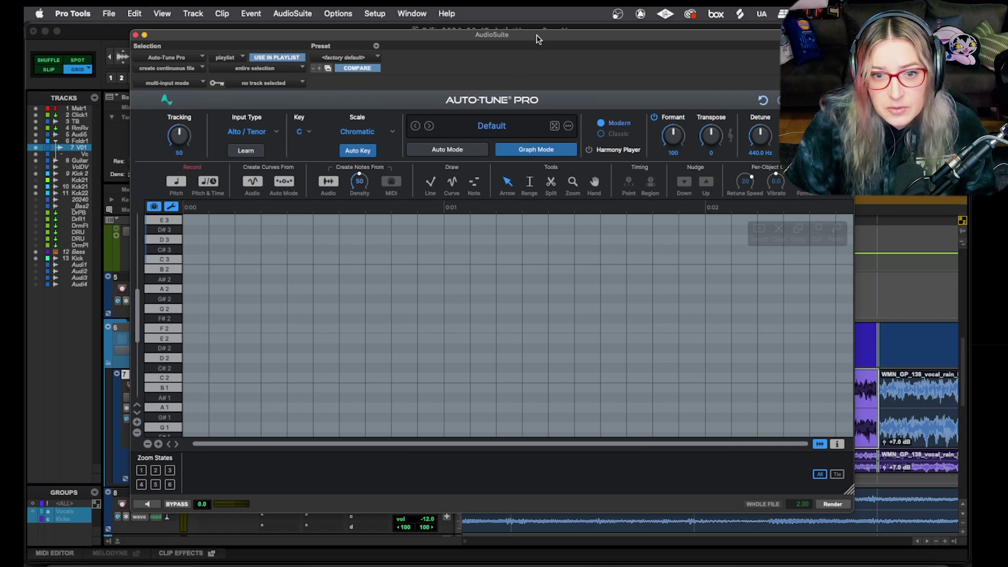
mouse_move(535, 41)
mouse_down()
mouse_move(635, 67)
mouse_move(538, 54)
mouse_up()
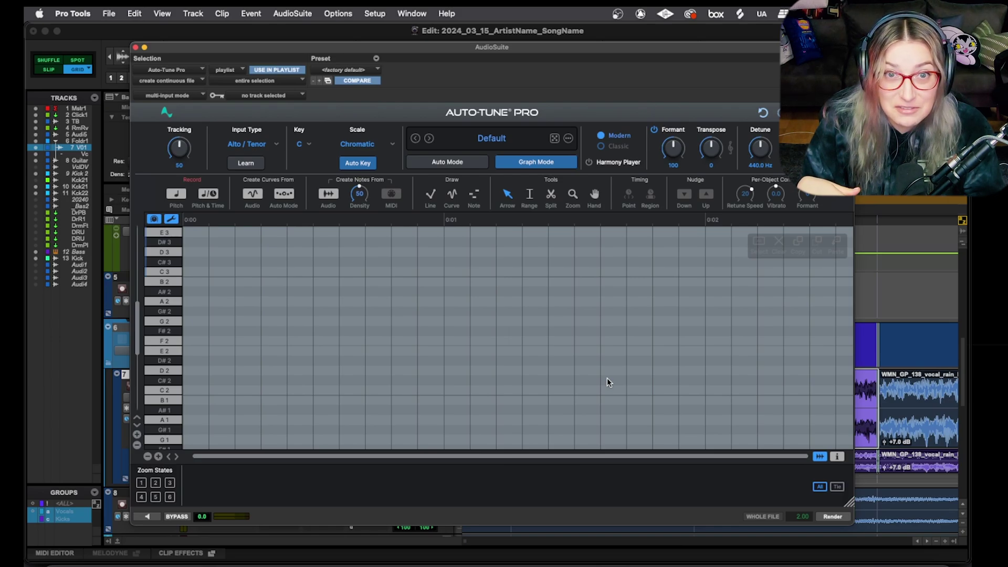
- Arm Auto-Tune's Pitch record button so Graph Mode captures the vocal's pitch
drag(607, 47, 446, 33)
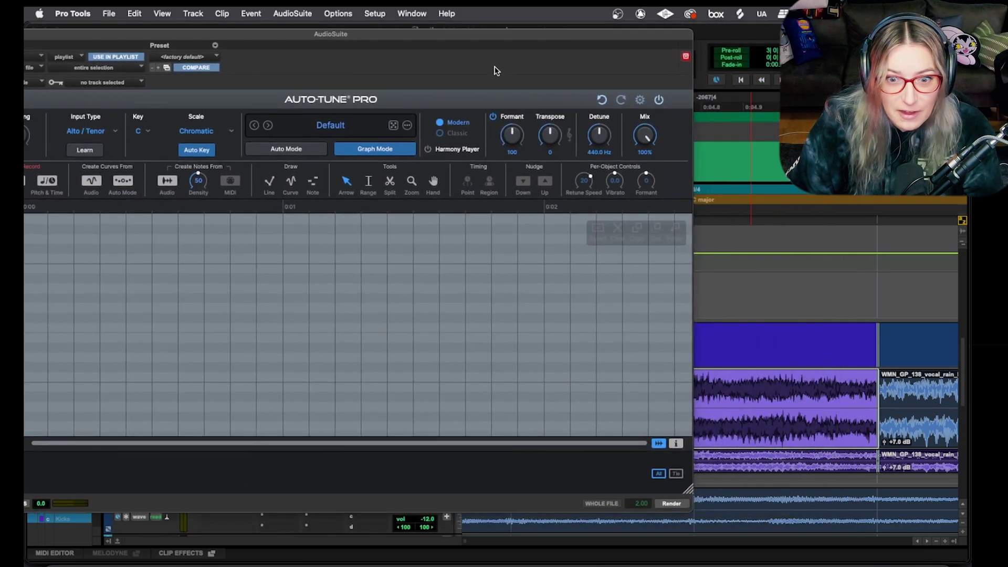
drag(479, 37, 672, 39)
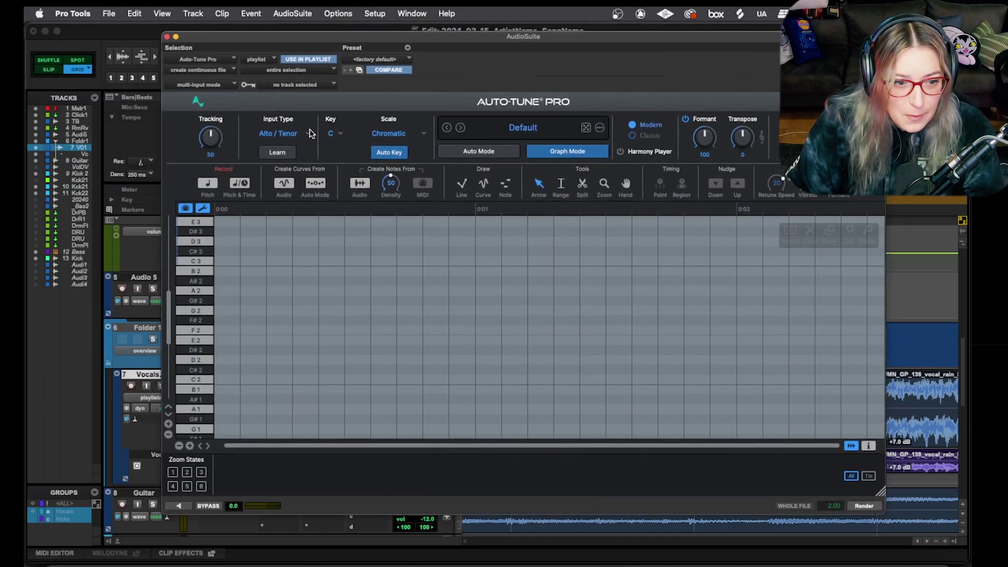
click(208, 184)
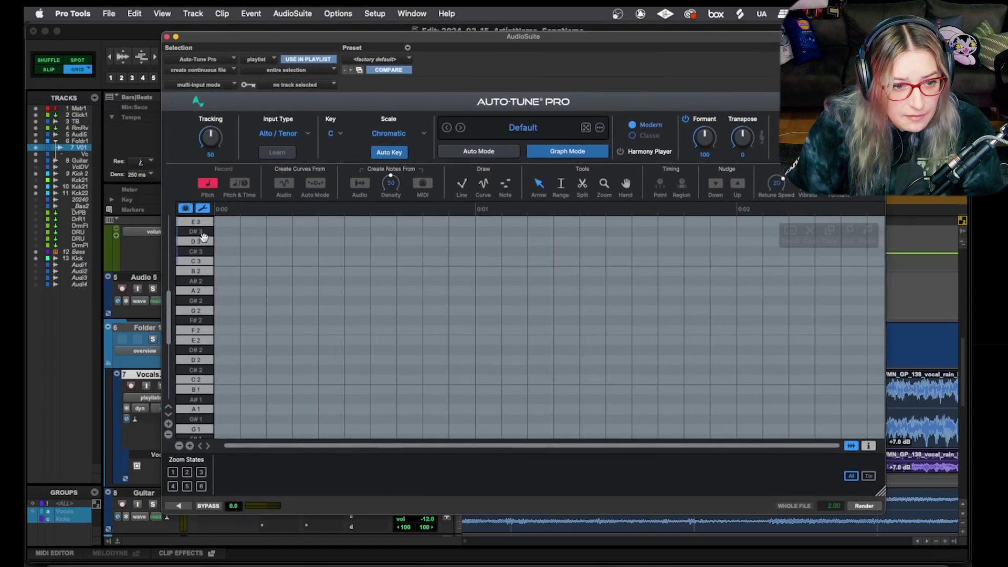
- Capture the vocal's pitch, move the pitch segment to D#1, trim its start, and render
click(177, 507)
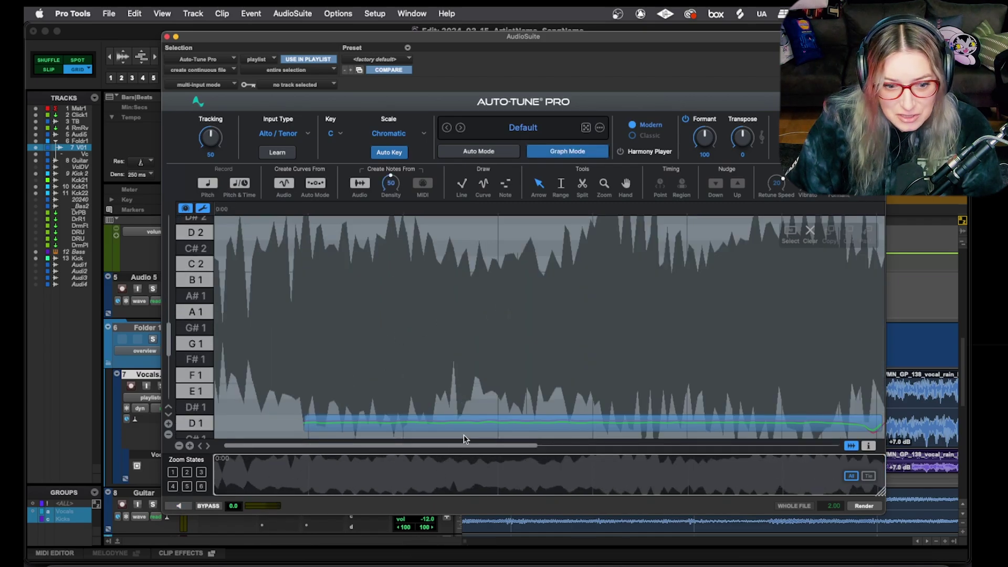
drag(498, 423, 485, 279)
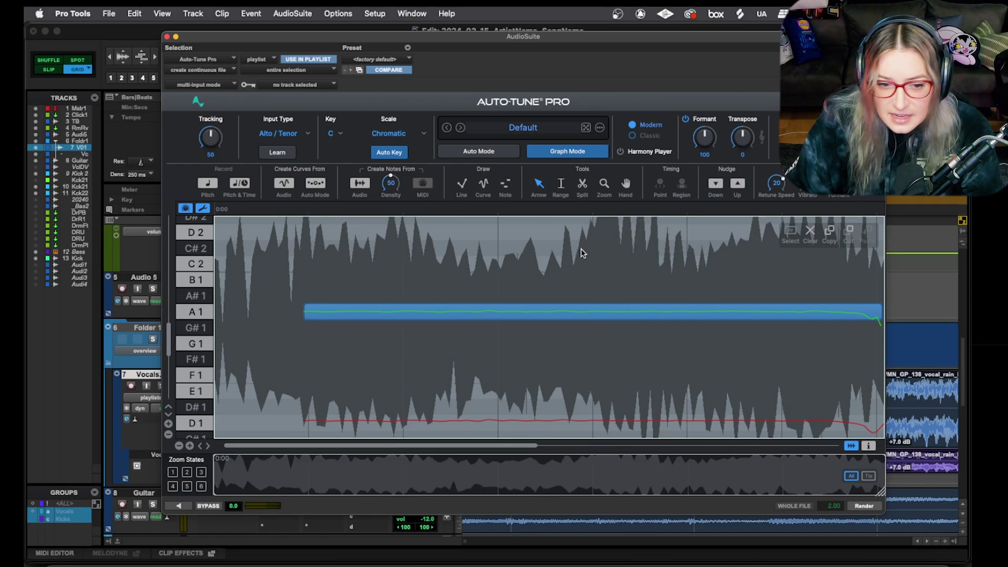
drag(581, 321, 575, 421)
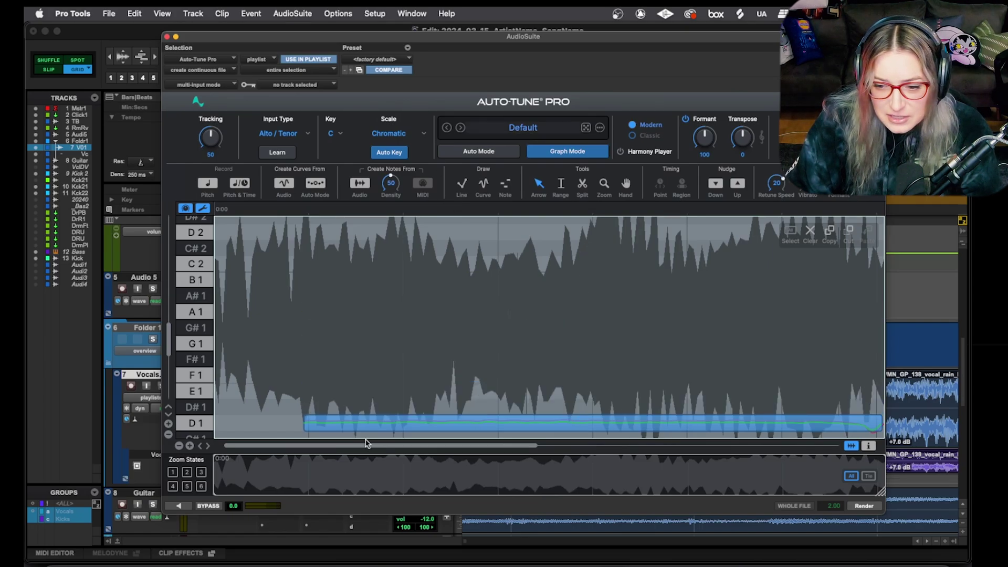
drag(305, 423, 342, 423)
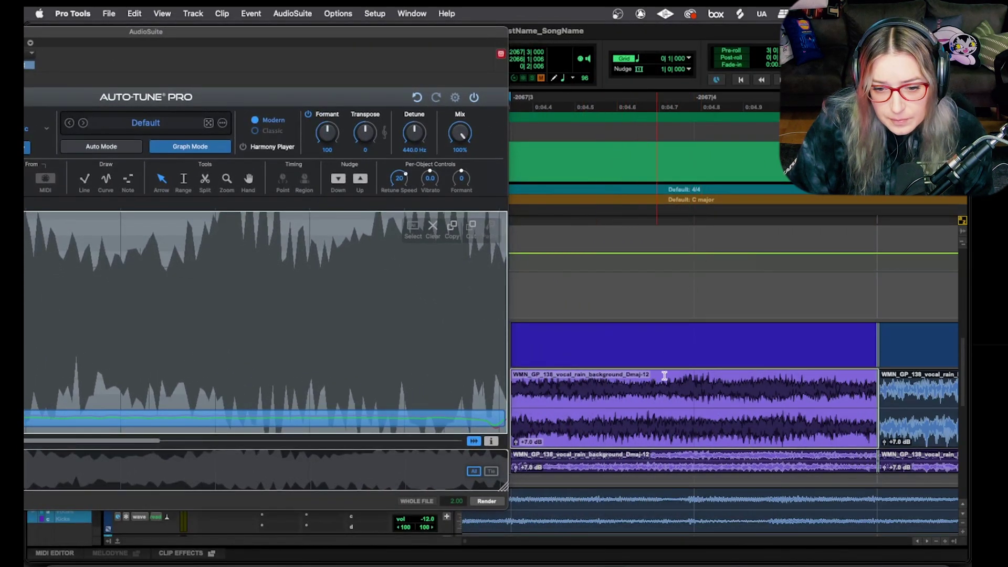
click(487, 502)
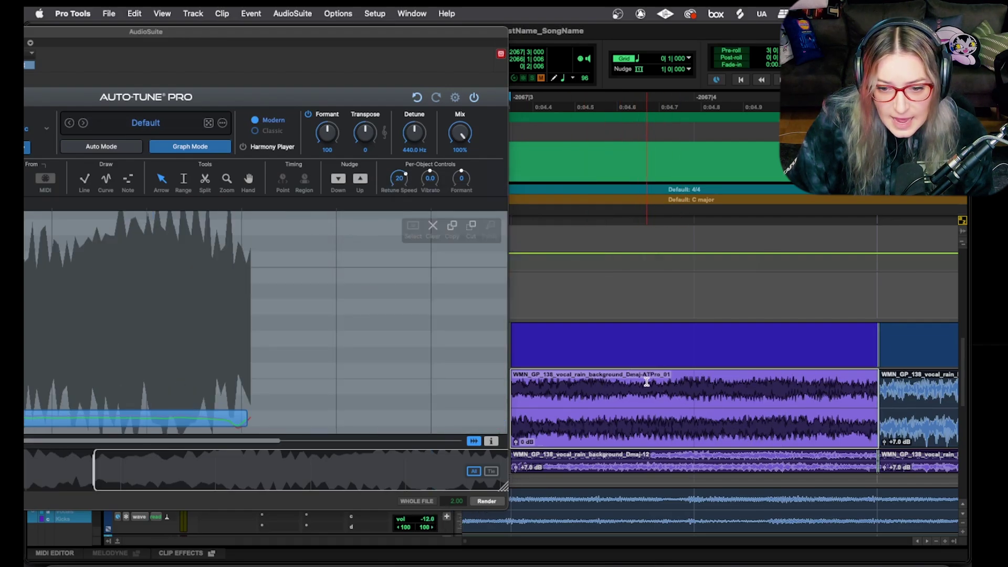
- Close Auto-Tune, restore the original Dmaj-12 clip to the main playlist, and zoom out
double_click(329, 32)
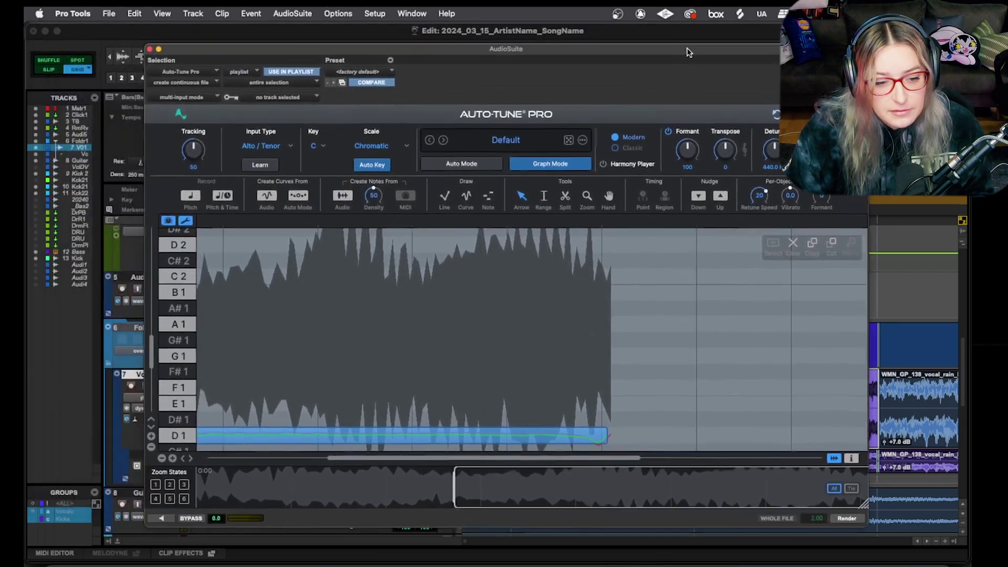
click(152, 48)
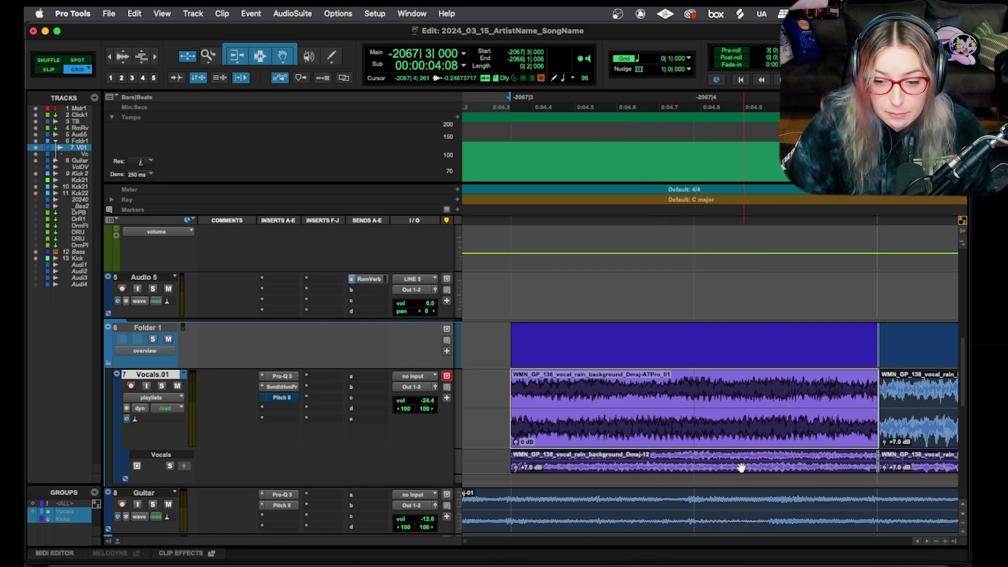
click(715, 468)
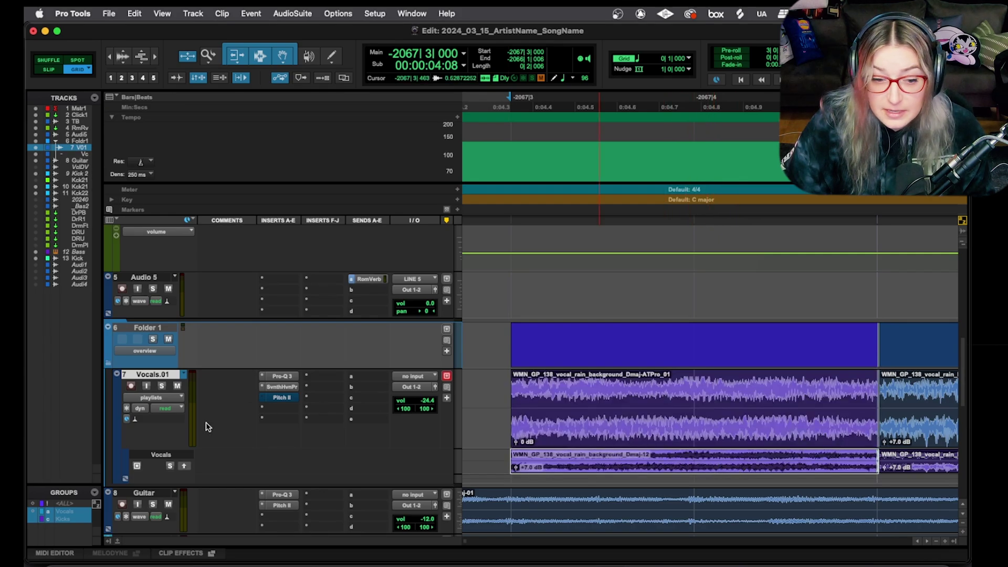
click(183, 466)
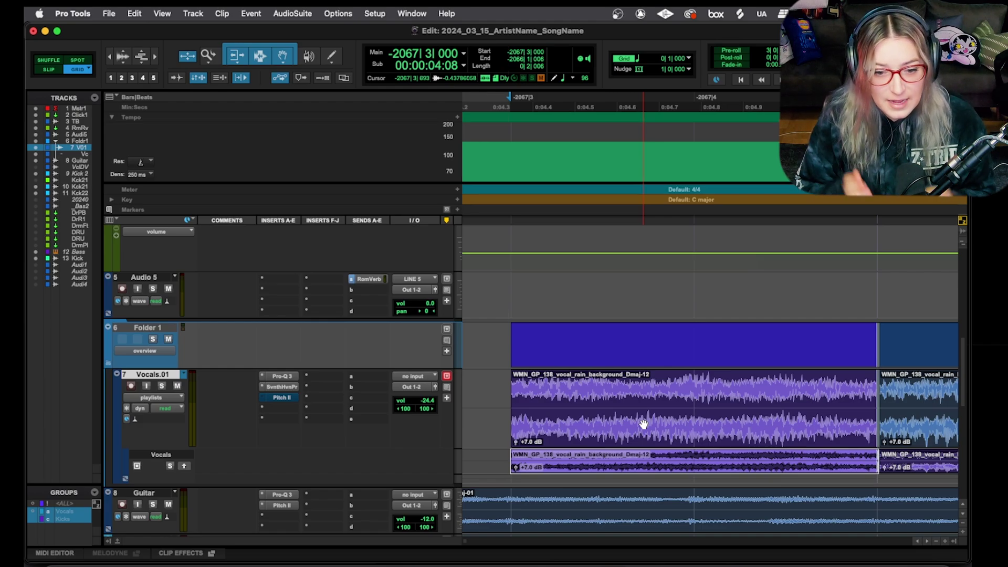
key(r)
key(r)
key(r)
key(r)
key(r)
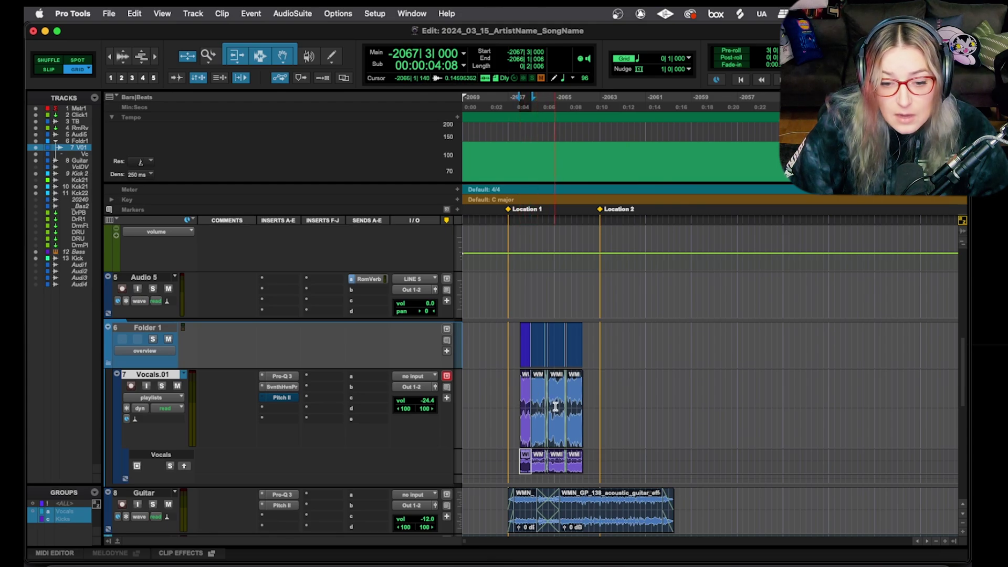
click(307, 15)
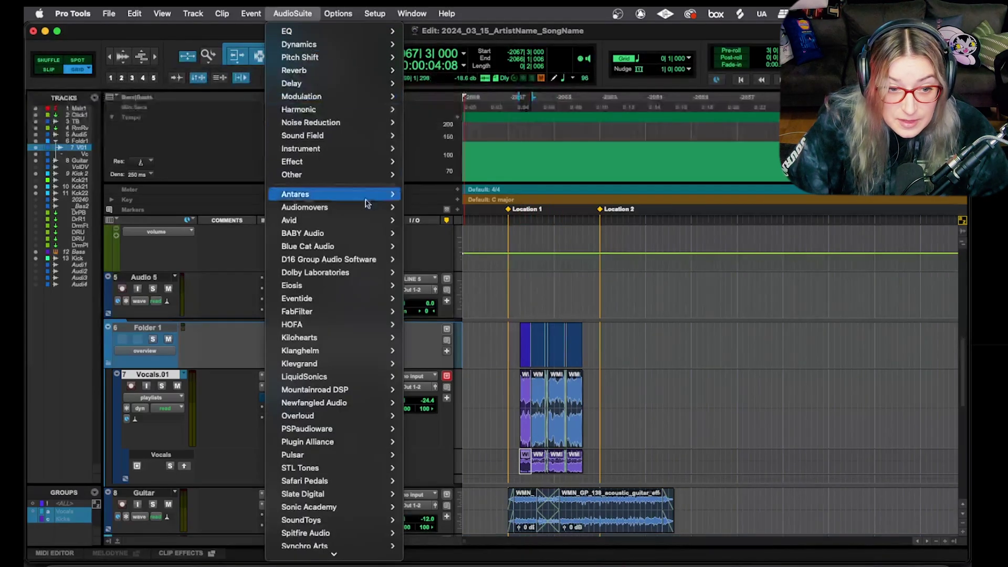
mouse_move(389, 202)
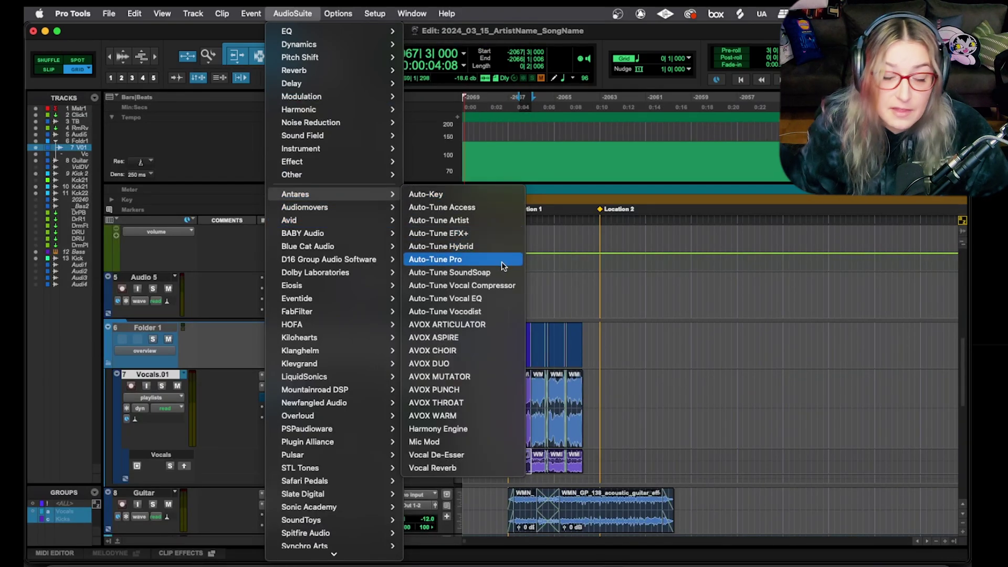
click(599, 398)
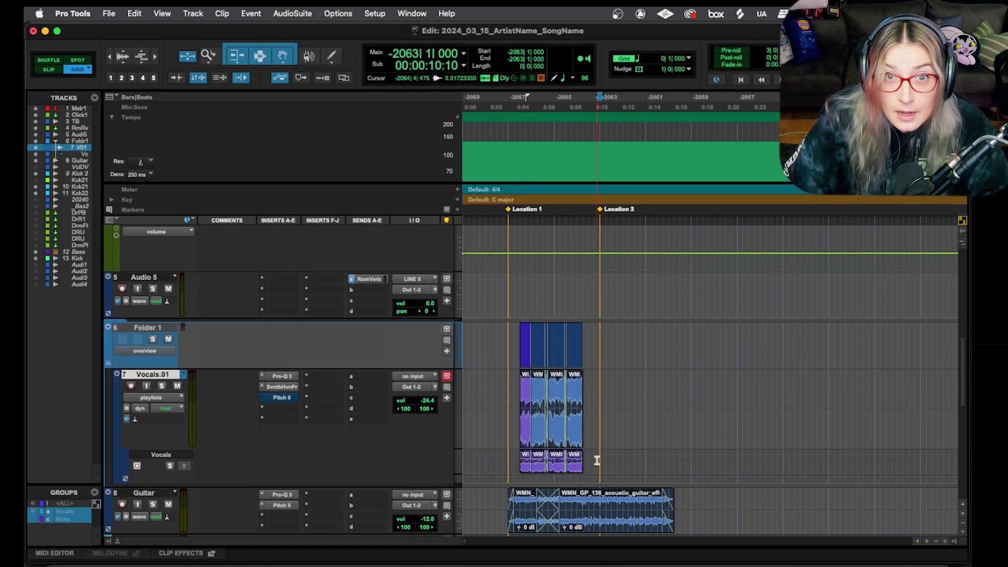
key(super+bracketright)
key(super+bracketright)
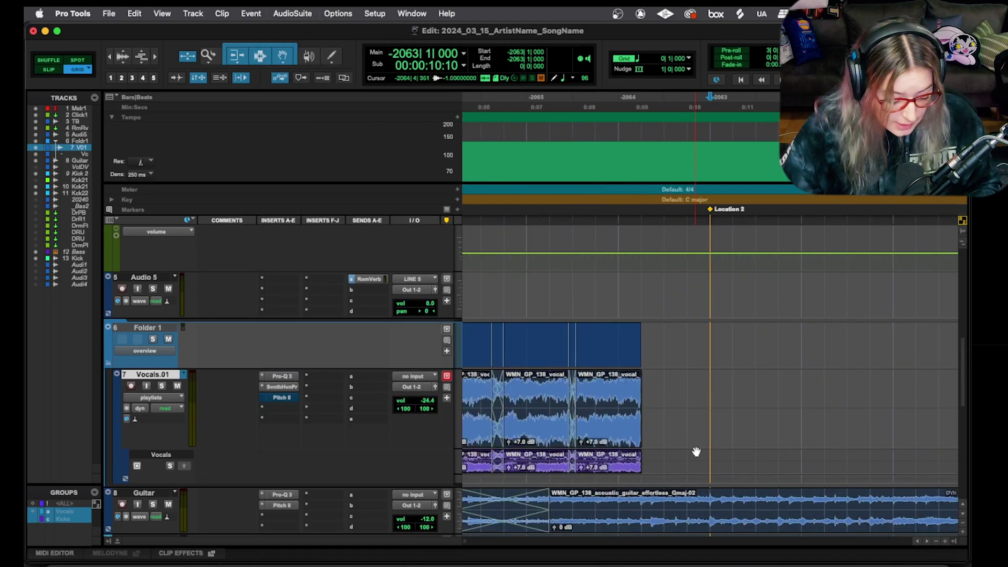
scroll(697, 449, left, 5)
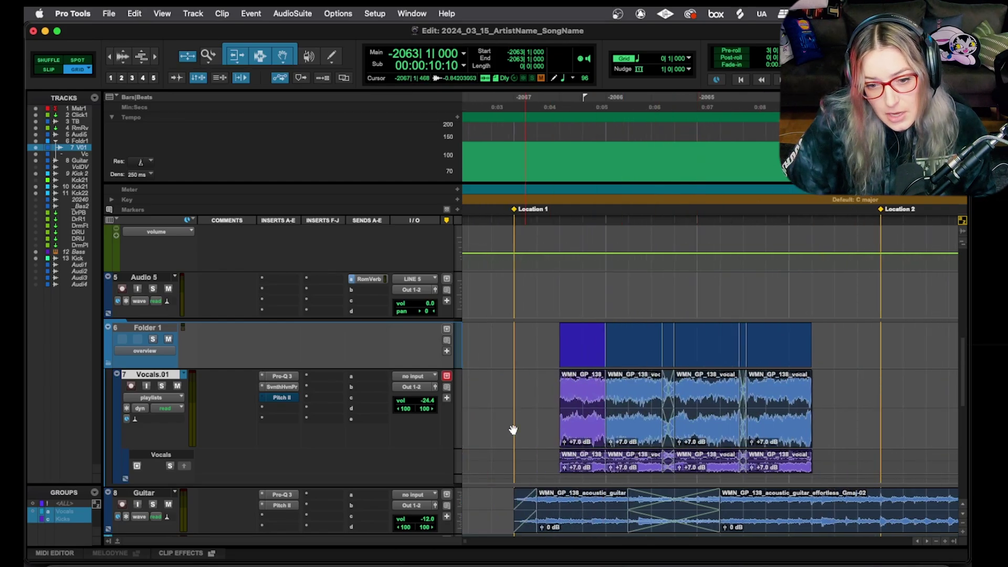
click(508, 390)
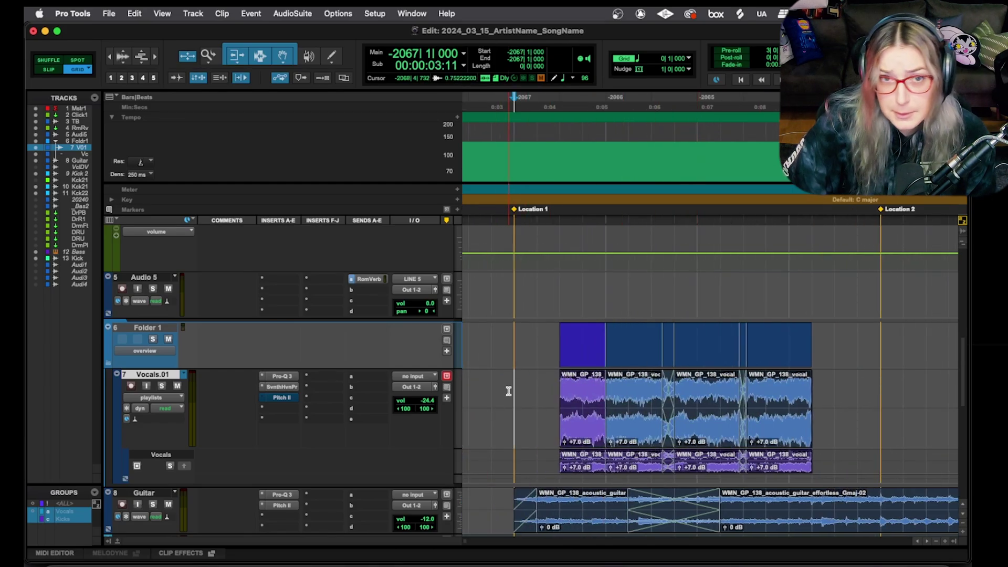
- Insert RX 8 Voice De-noise on Vocals.01 and view it in the Mix window's Inserts A-E
click(272, 411)
mouse_move(273, 410)
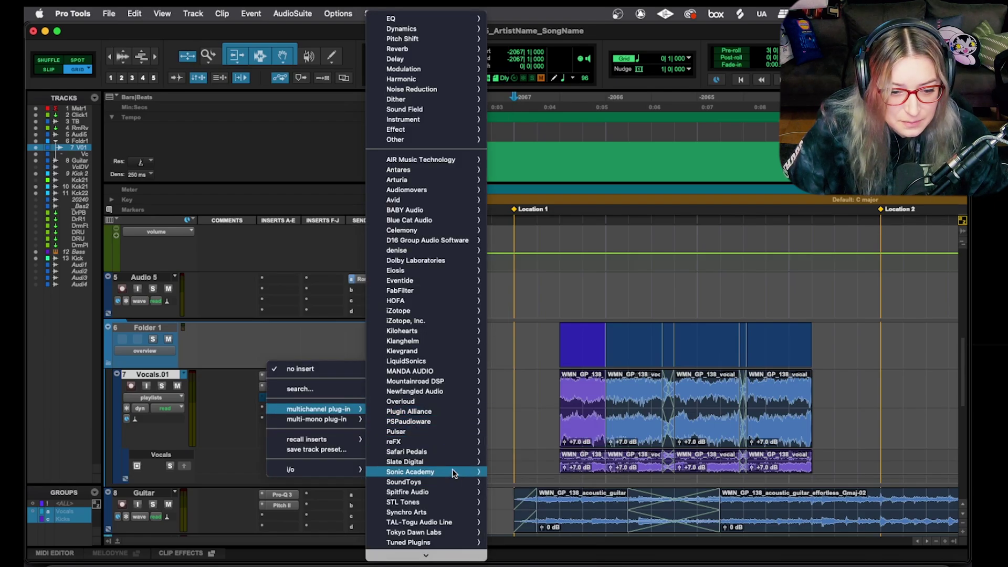
mouse_move(465, 323)
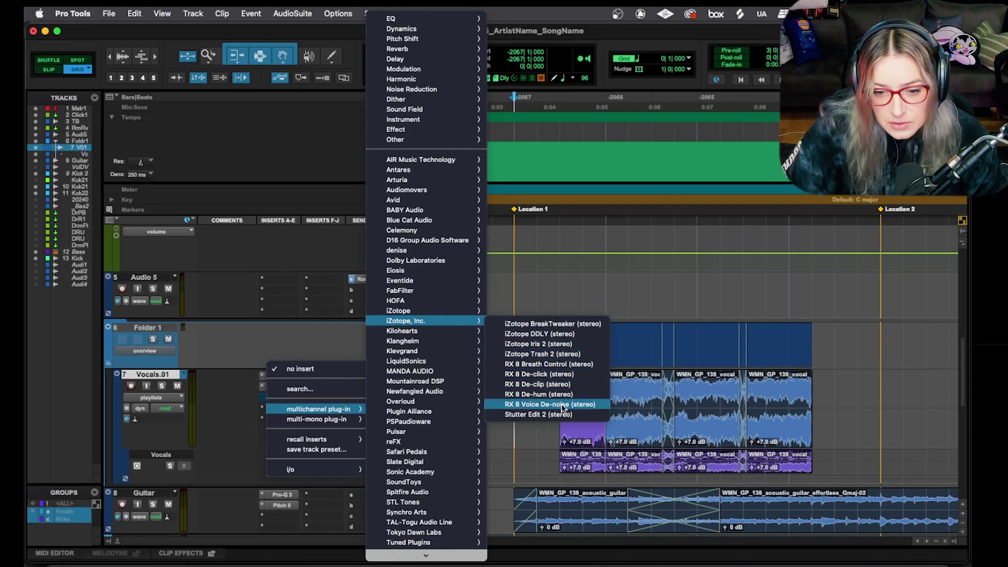
key(Escape)
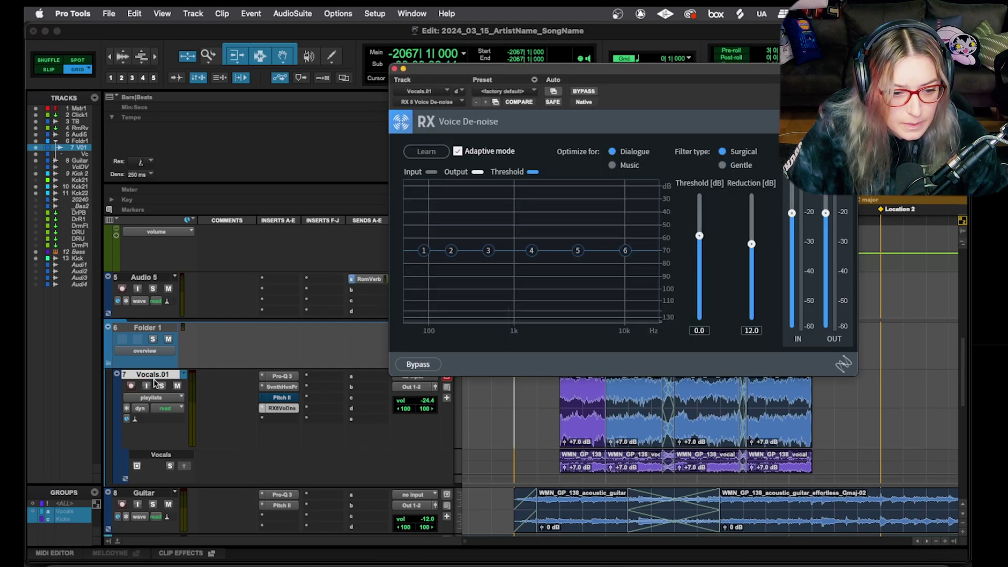
key(super+equal)
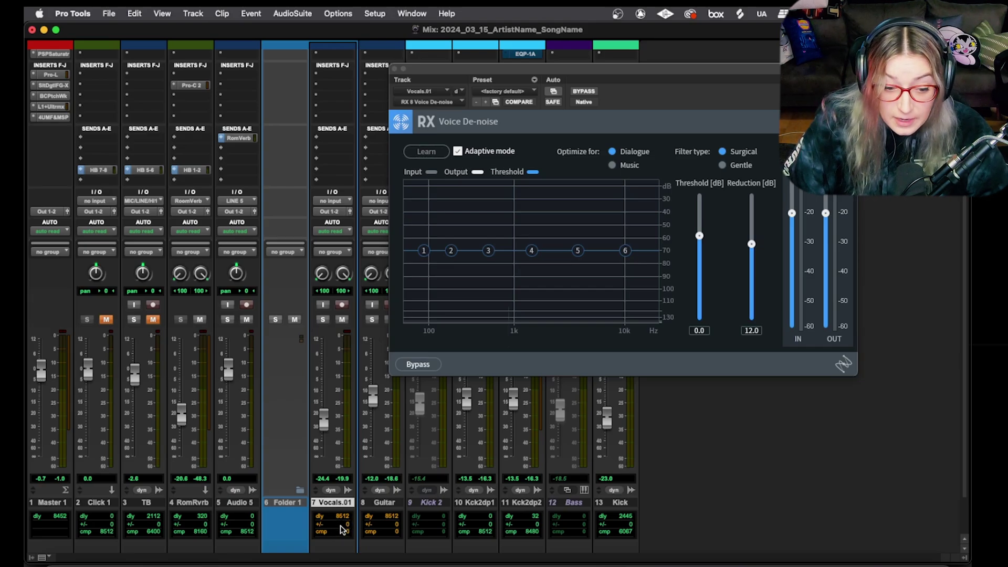
key(super+alt+1)
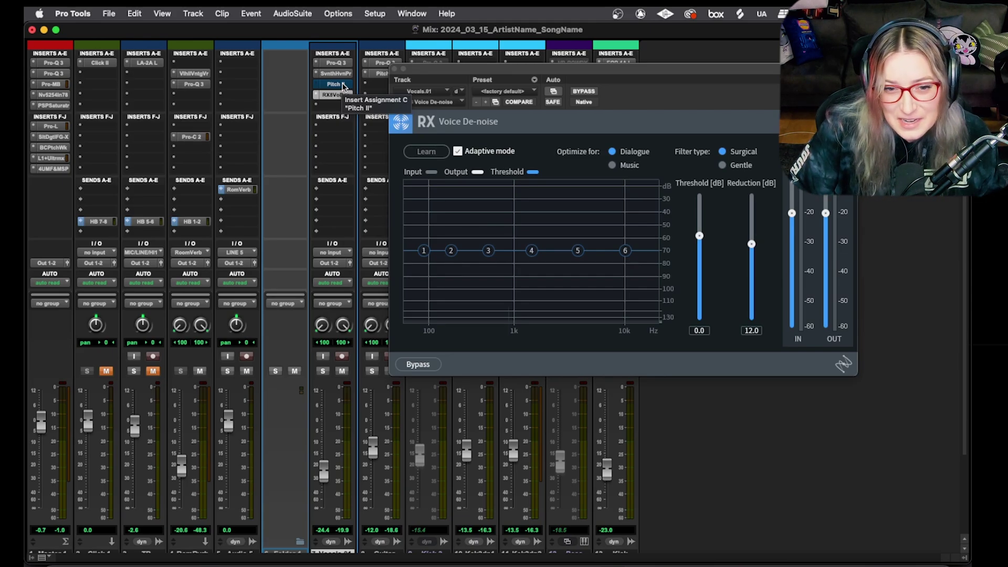
- Scroll through the mixer channels, then return to the Edit window with Cmd+=
scroll(326, 313, down, 3)
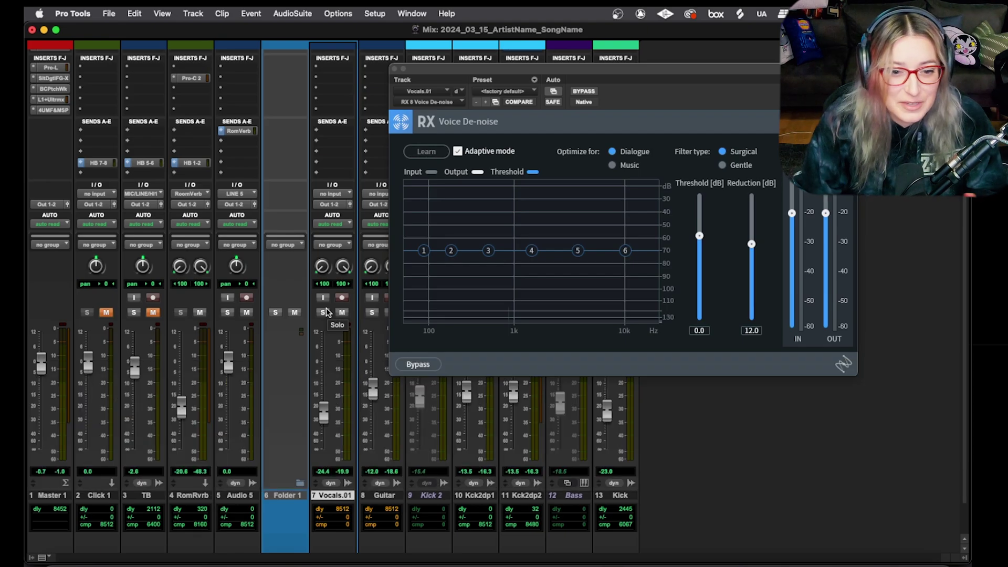
scroll(332, 394, up, 1)
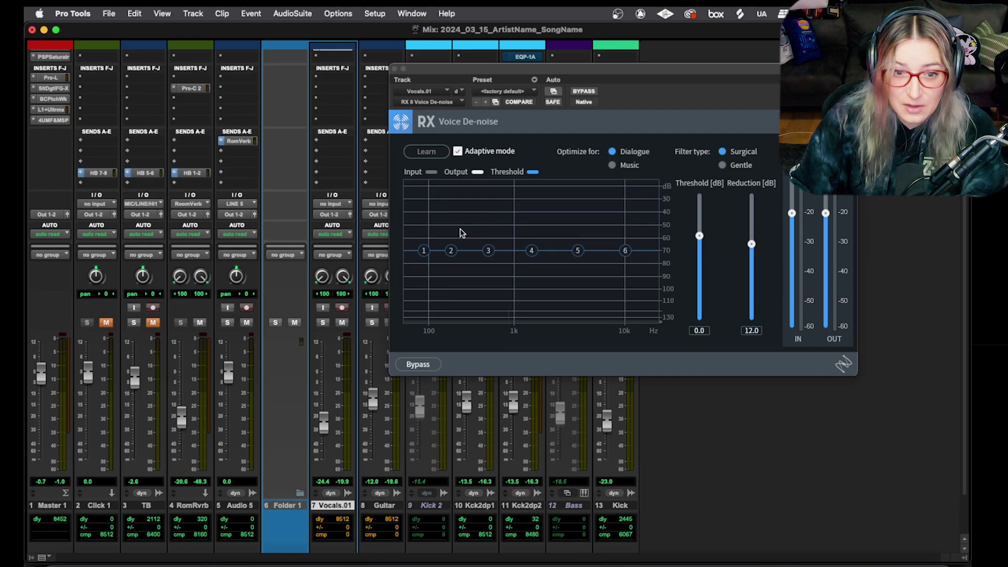
scroll(322, 281, up, 3)
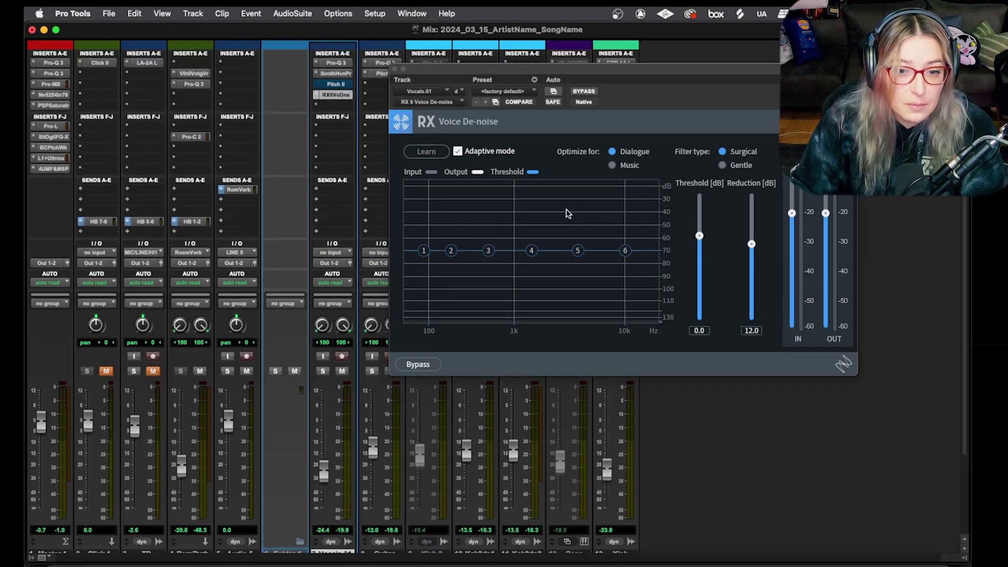
scroll(343, 215, down, 1)
scroll(344, 218, down, 2)
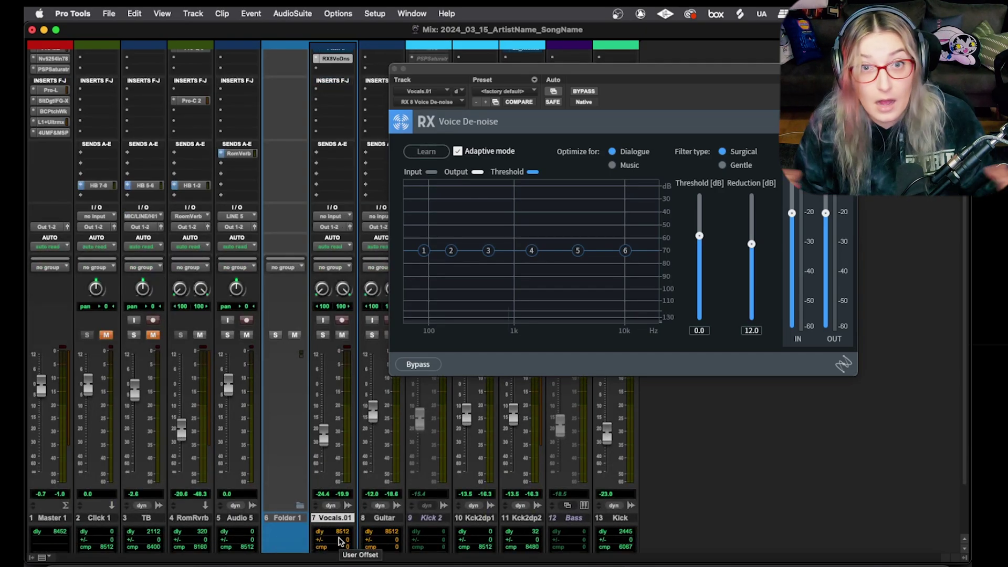
key(super+equal)
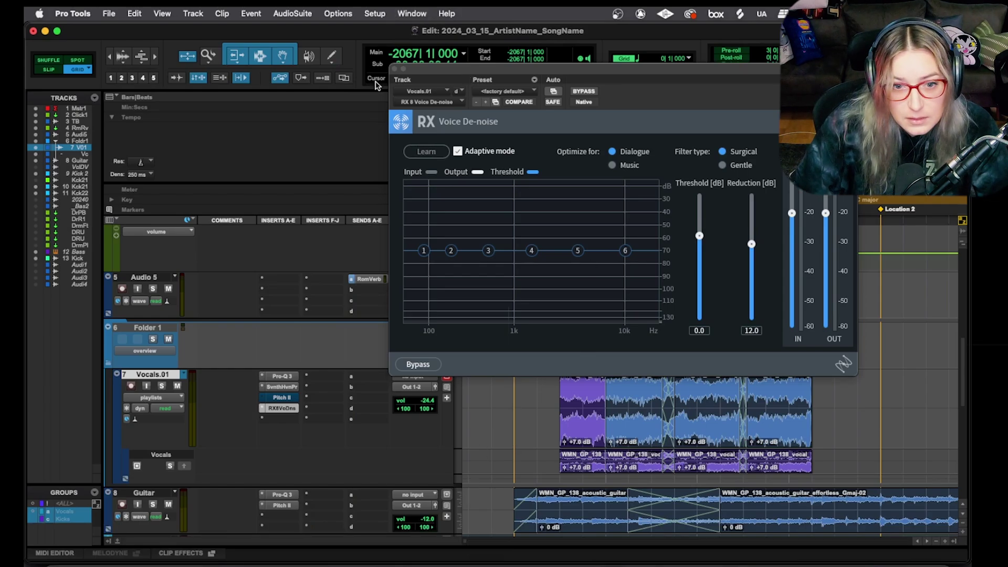
- Remove the RX Voice De-noise insert from Vocals.01 and open RX 8 Voice De-noise in AudioSuite
click(262, 408)
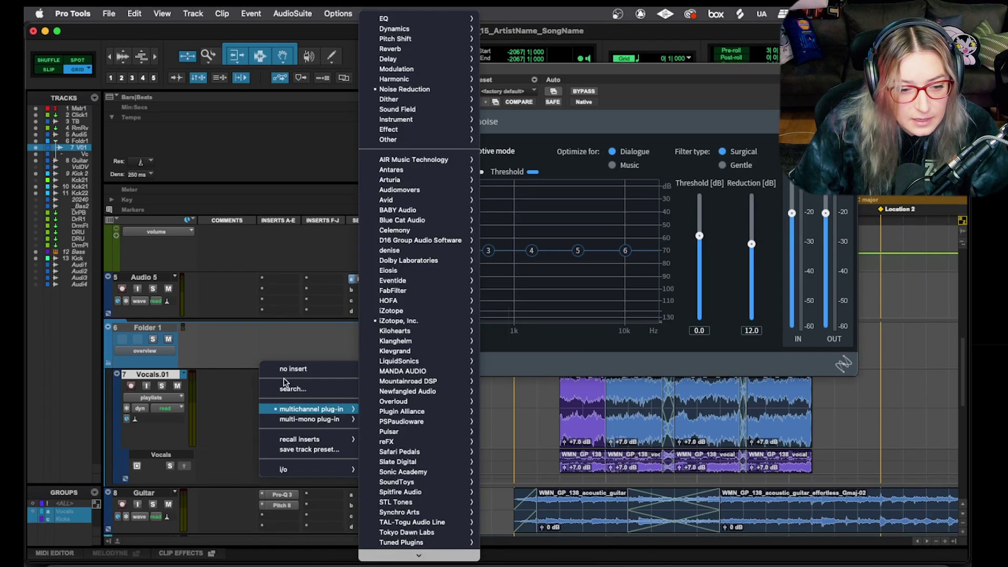
click(288, 369)
click(307, 13)
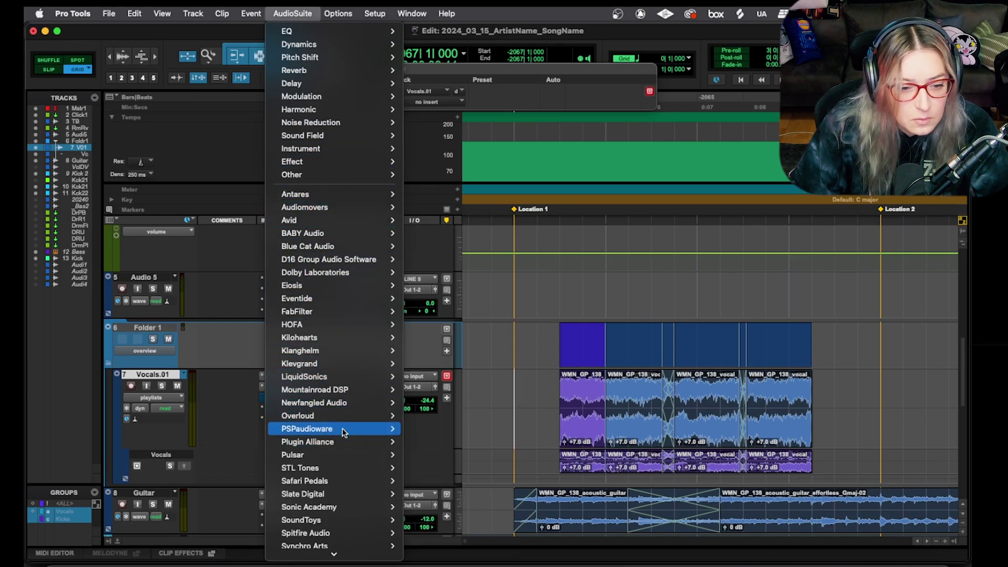
mouse_move(365, 377)
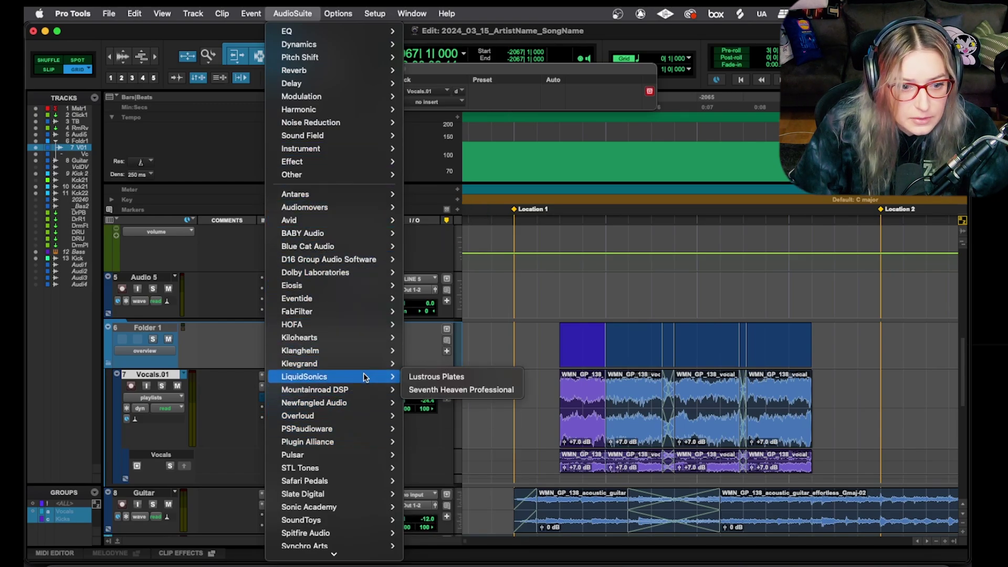
mouse_move(354, 552)
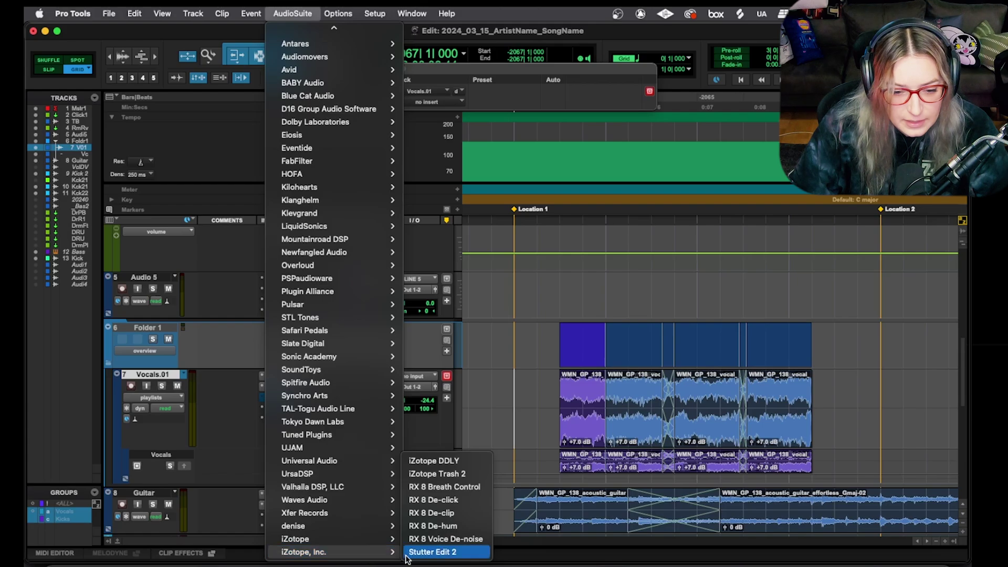
click(445, 539)
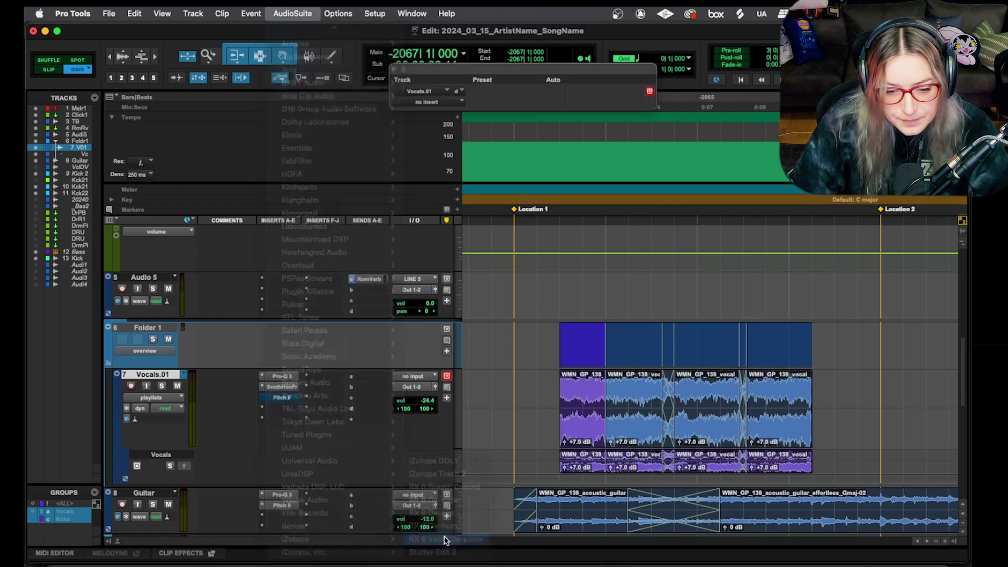
- Select a range across all the Vocals.01 vocal clips, then close the RX window
click(589, 433)
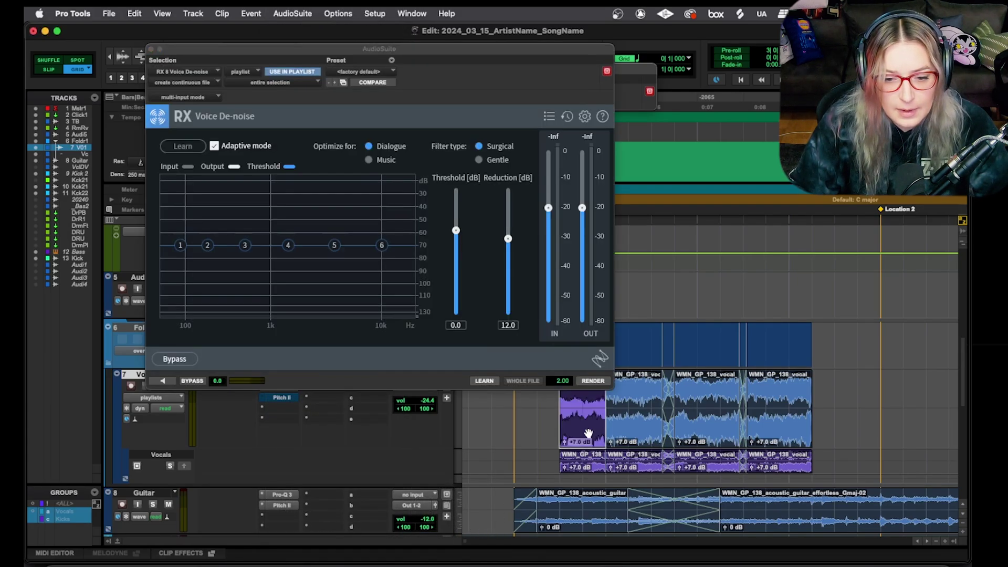
drag(532, 406, 834, 407)
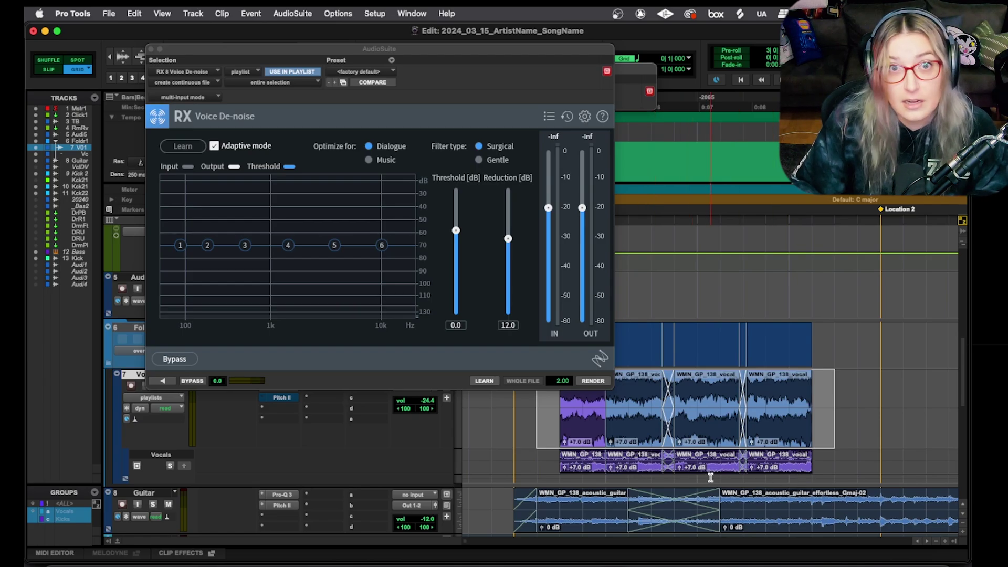
key(super+w)
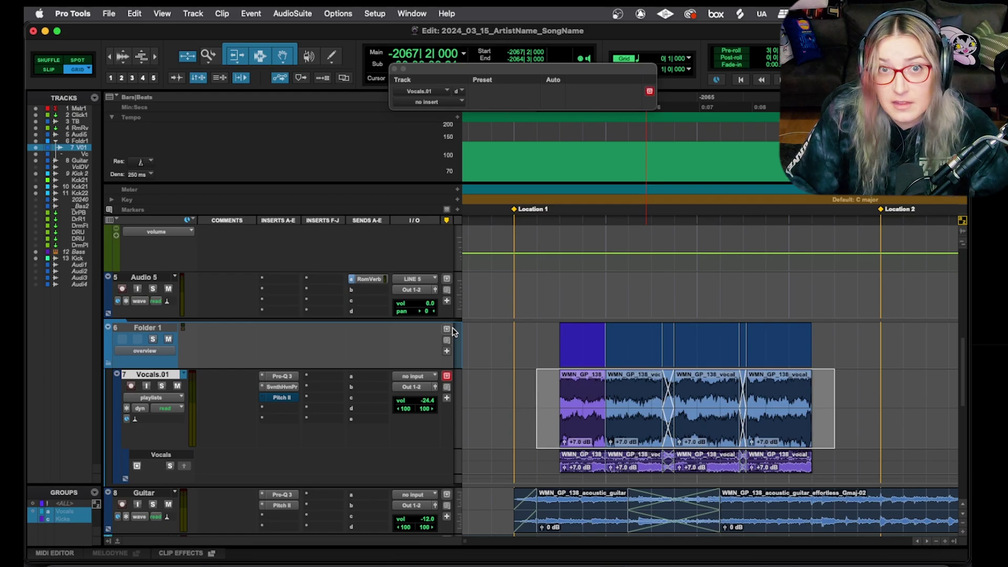
click(298, 12)
- Open VocAlign 6 Pro from AudioSuite > Other and move its window right
mouse_move(390, 175)
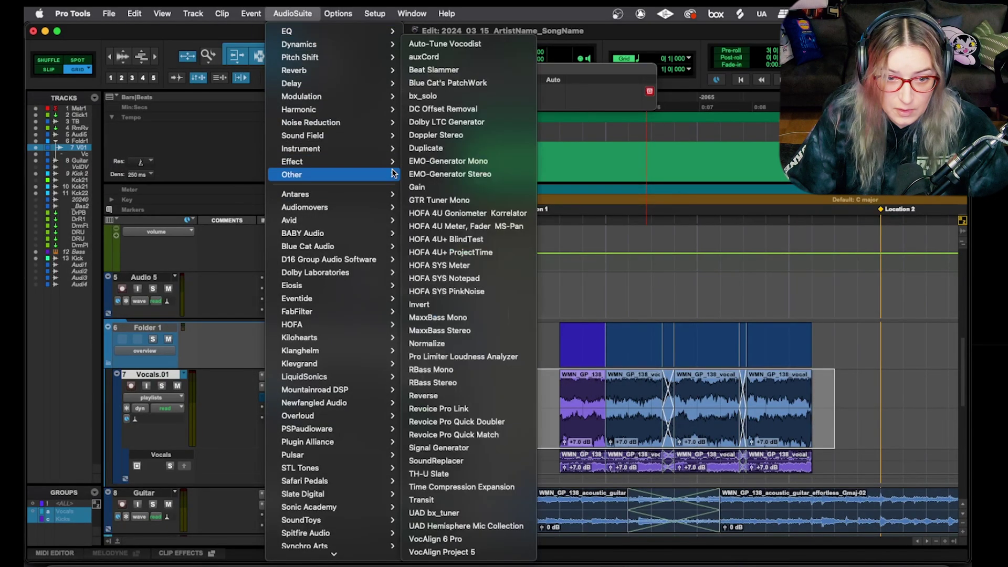
click(500, 541)
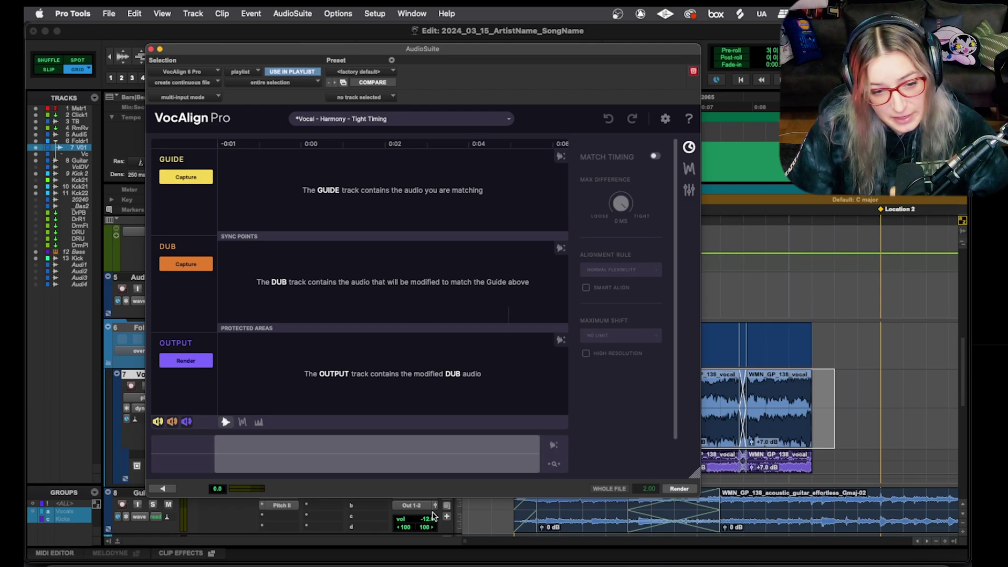
drag(228, 51, 443, 50)
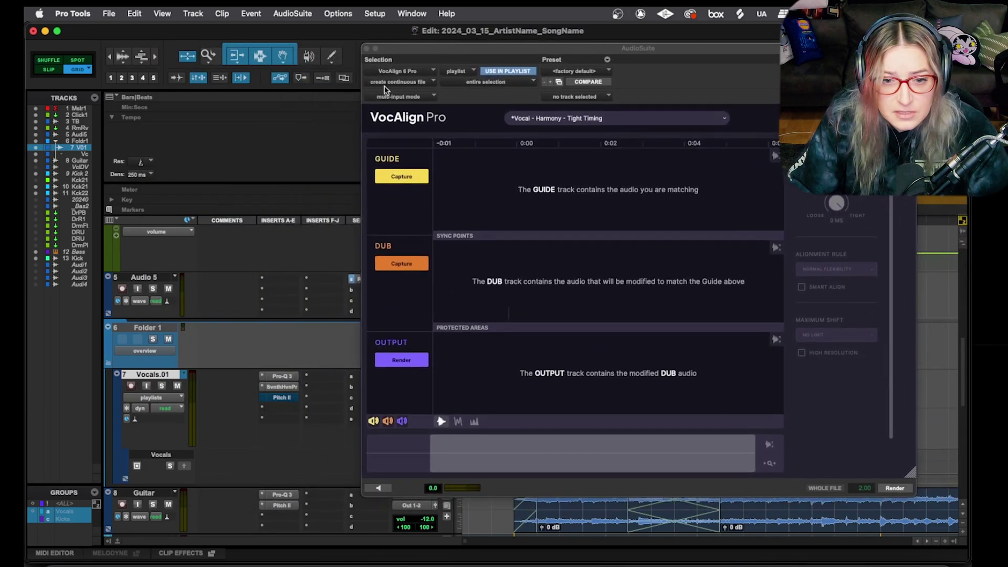
- Add Revoice Pro Monitor as an insert on Vocals.01, then reopen the AudioSuite menu
click(270, 412)
scroll(432, 451, down, 1)
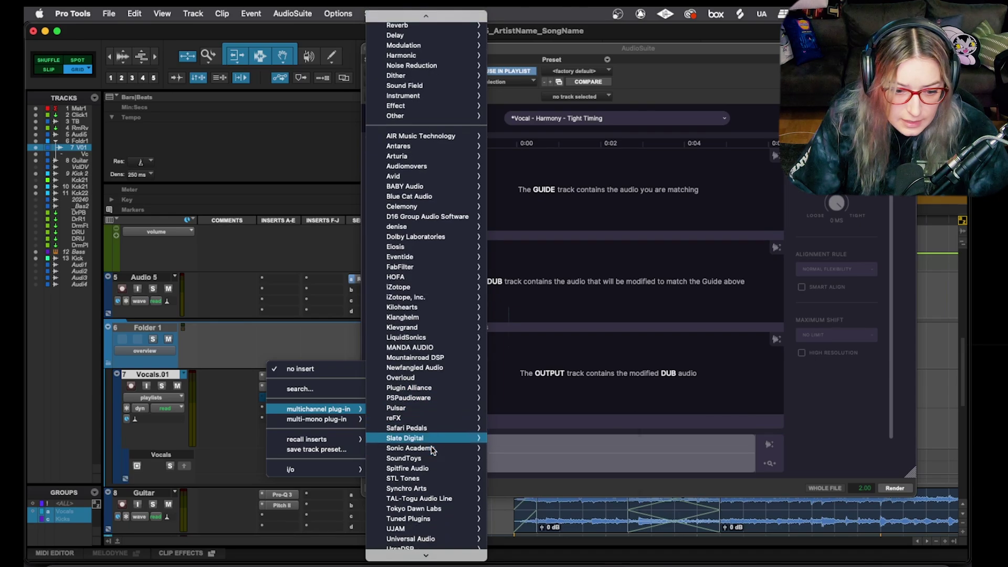
scroll(432, 451, down, 1)
mouse_move(452, 477)
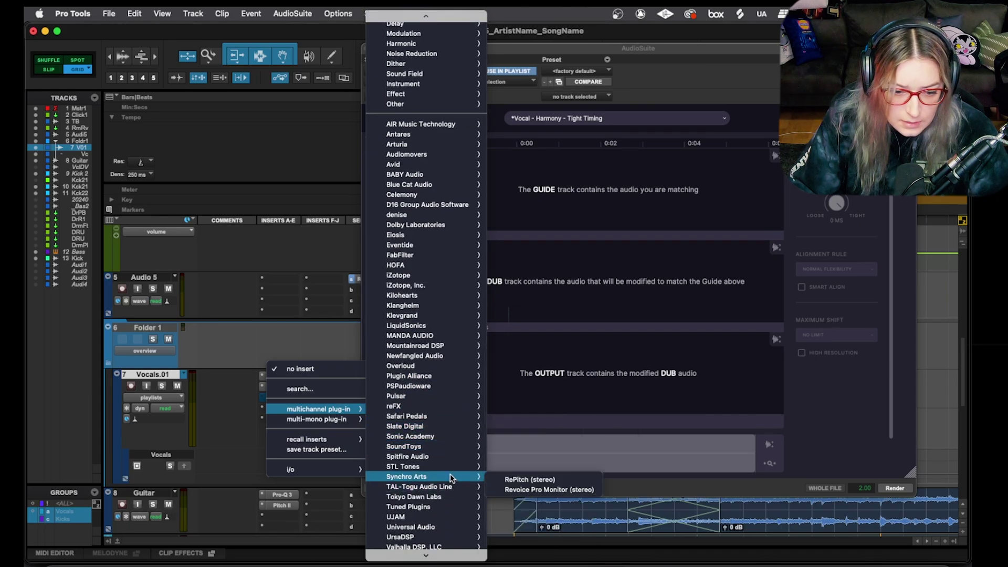
click(588, 492)
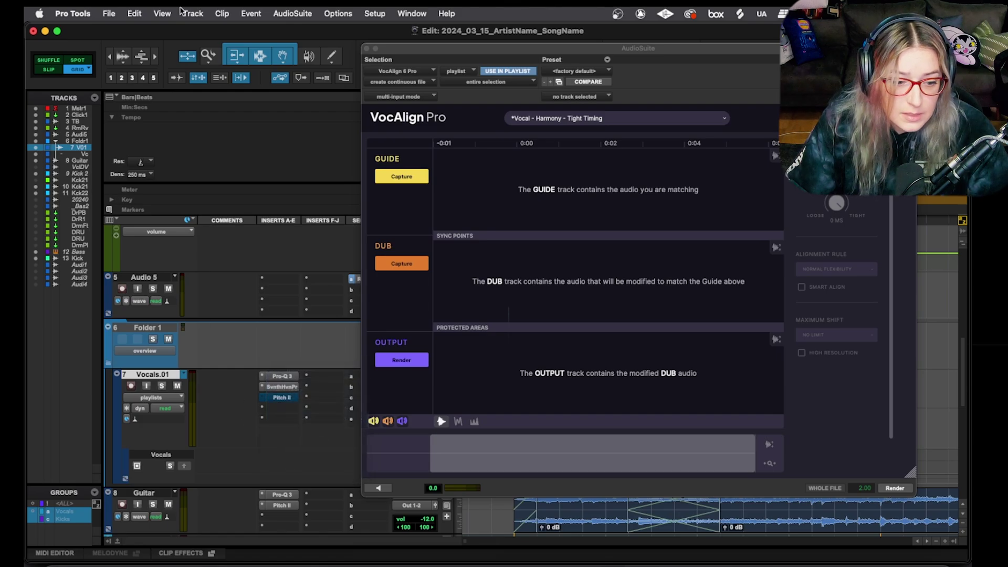
click(292, 13)
mouse_move(397, 181)
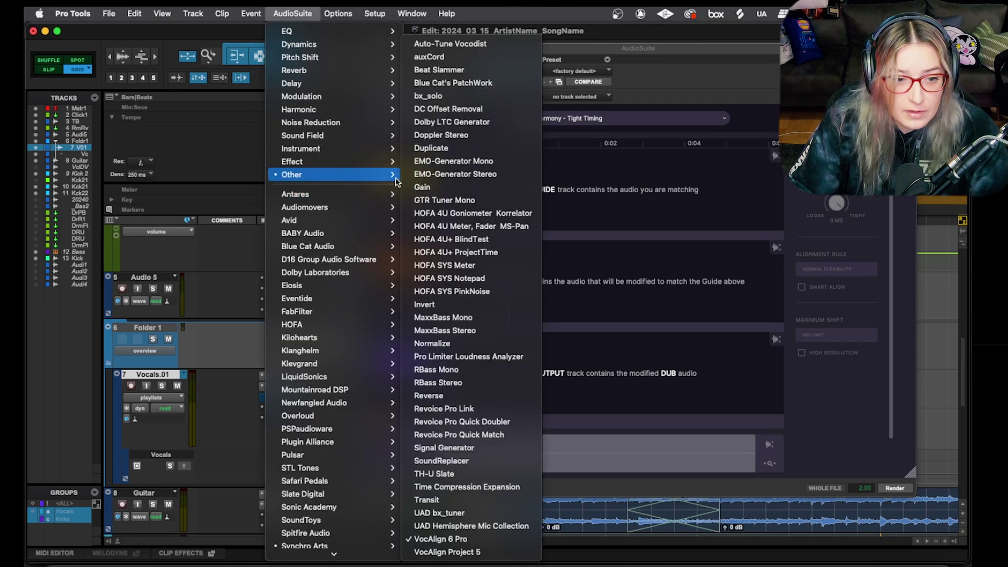
- Reopen VocAlign 6 Pro, show its Match Pitch settings column, and reposition the window
click(504, 540)
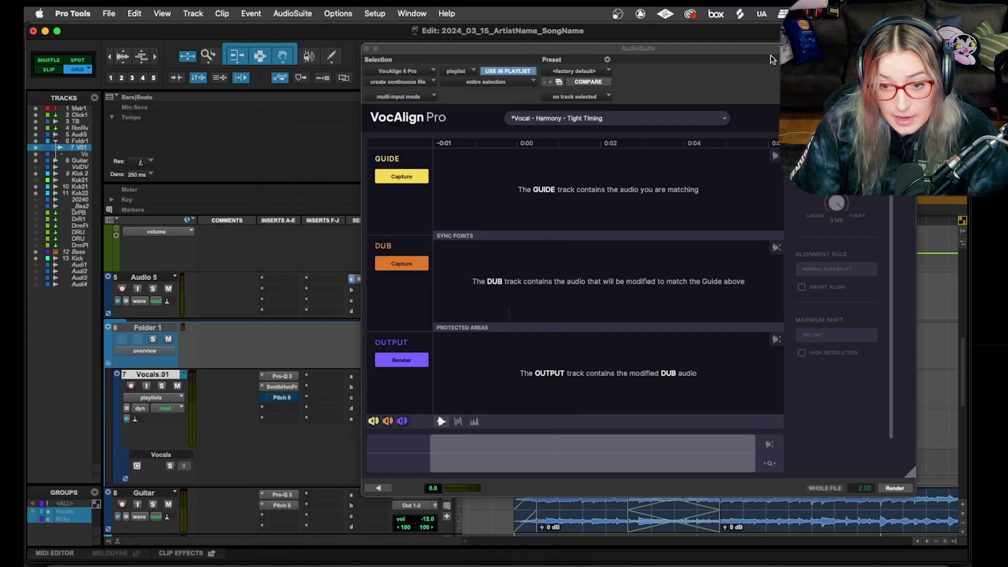
drag(777, 50, 651, 50)
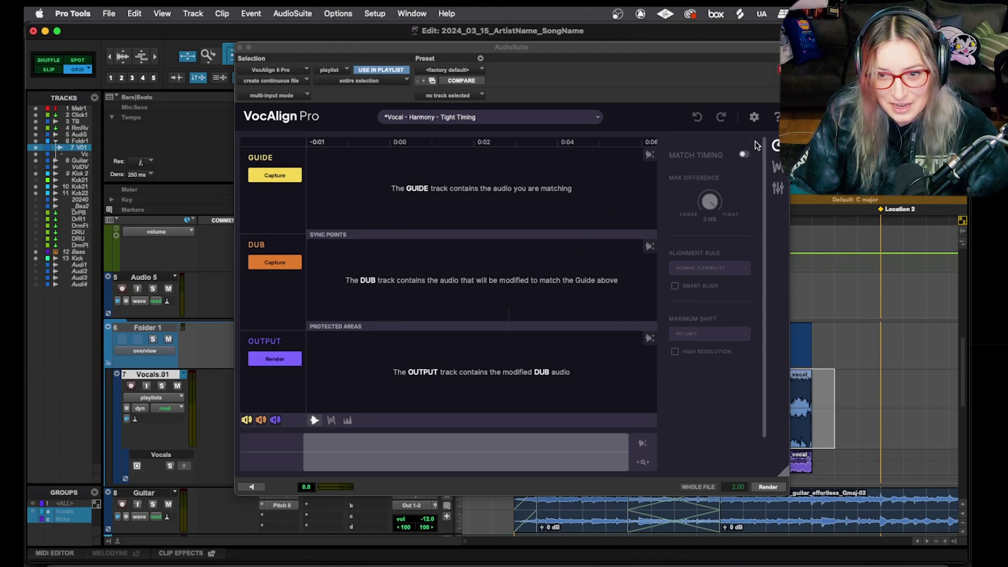
click(778, 168)
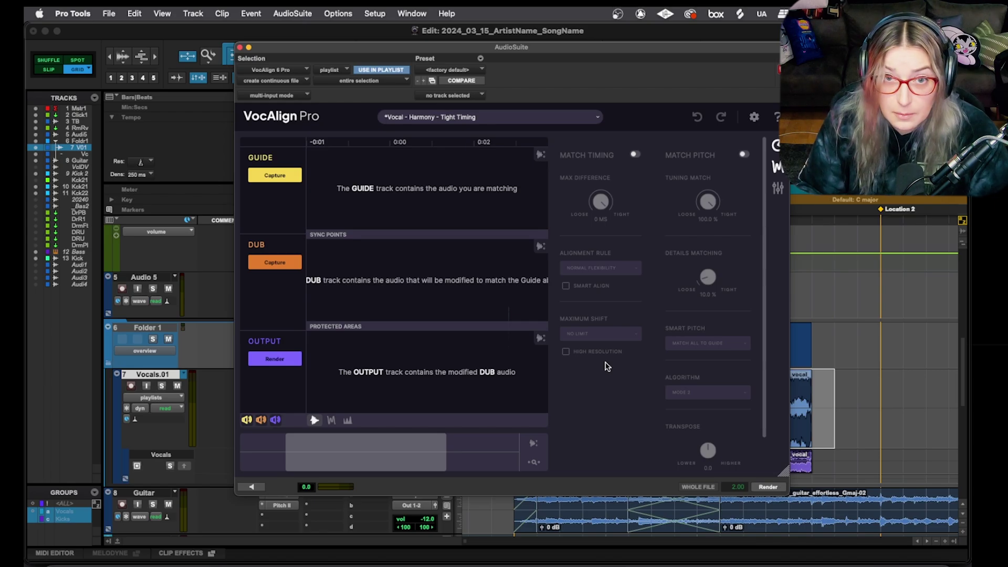
drag(590, 51, 481, 69)
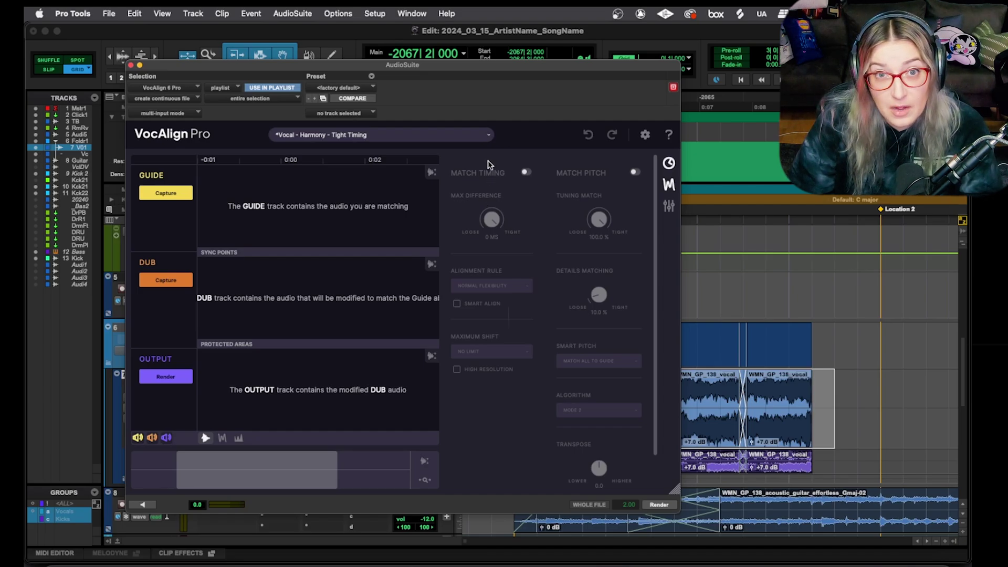
drag(624, 72, 751, 78)
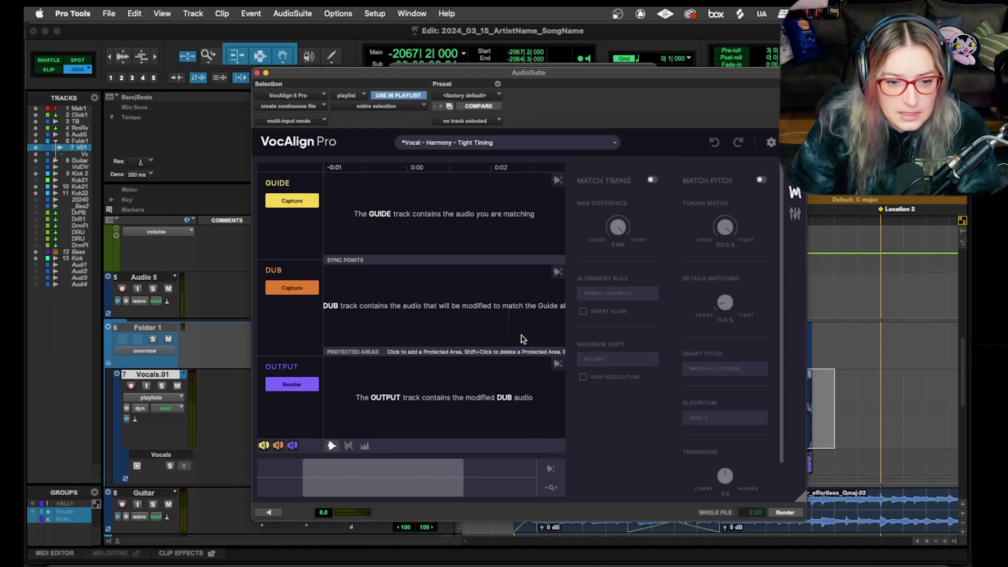
drag(497, 78, 405, 64)
- Check the AudioSuite Other plug-in list without picking one, then close the VocAlign Pro window
click(292, 13)
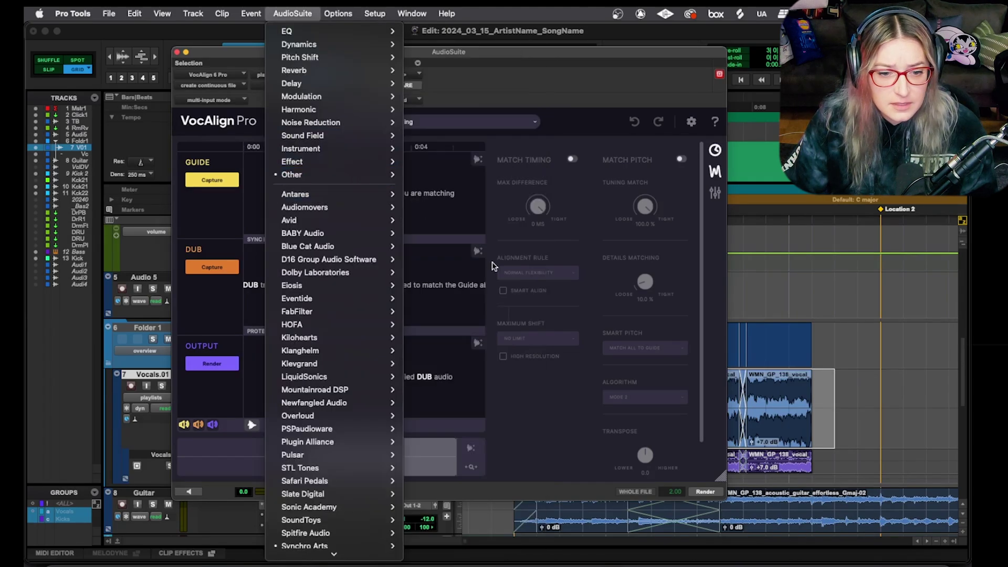
mouse_move(354, 174)
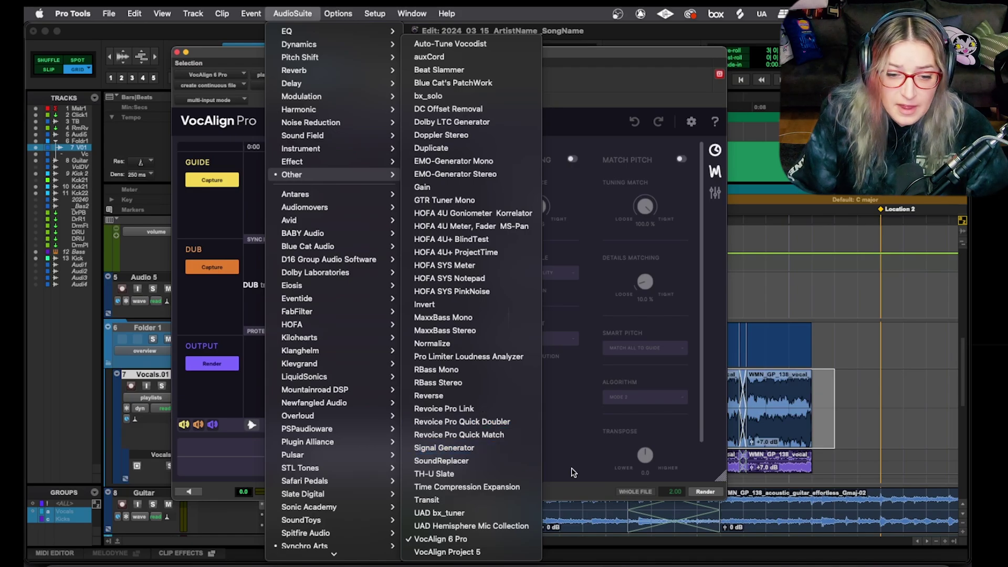
click(603, 473)
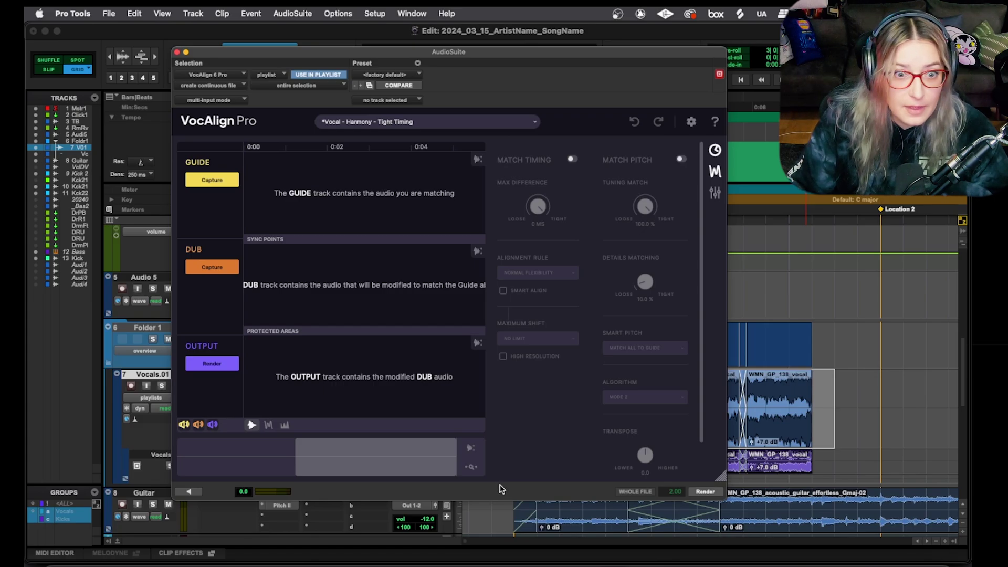
click(178, 53)
click(535, 340)
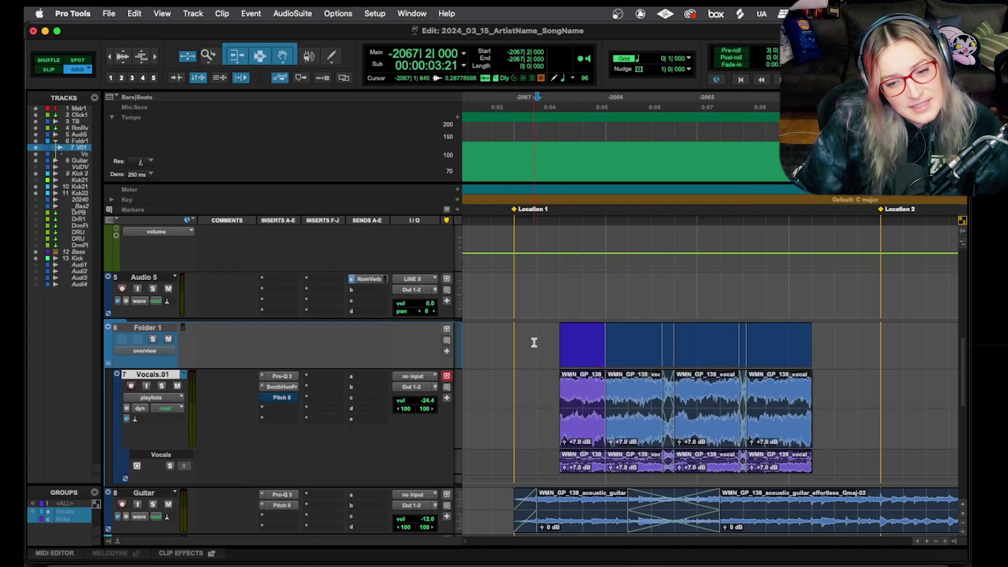